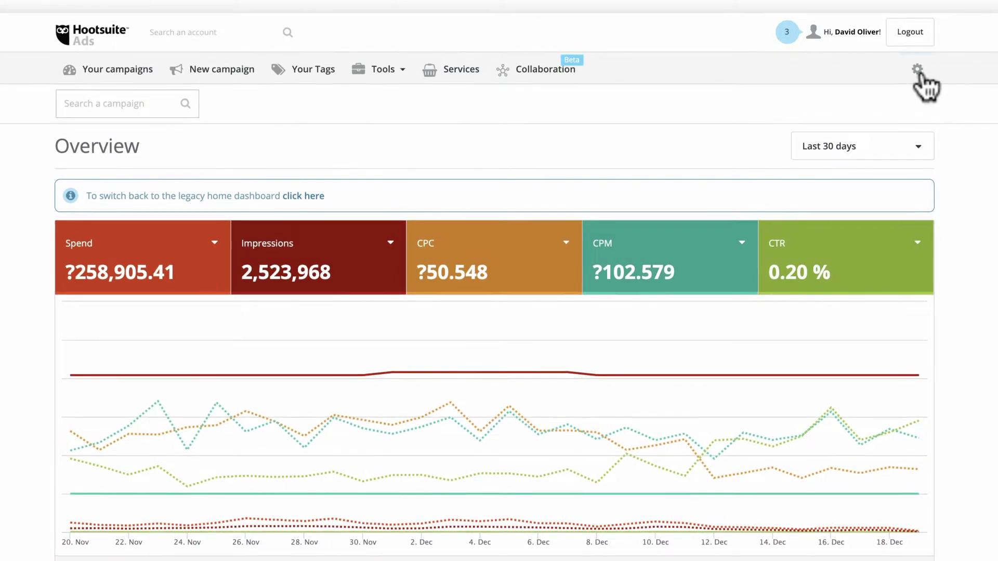
Go to the AdWords Ad Accounts settings and start connecting an AdWords account
click(919, 73)
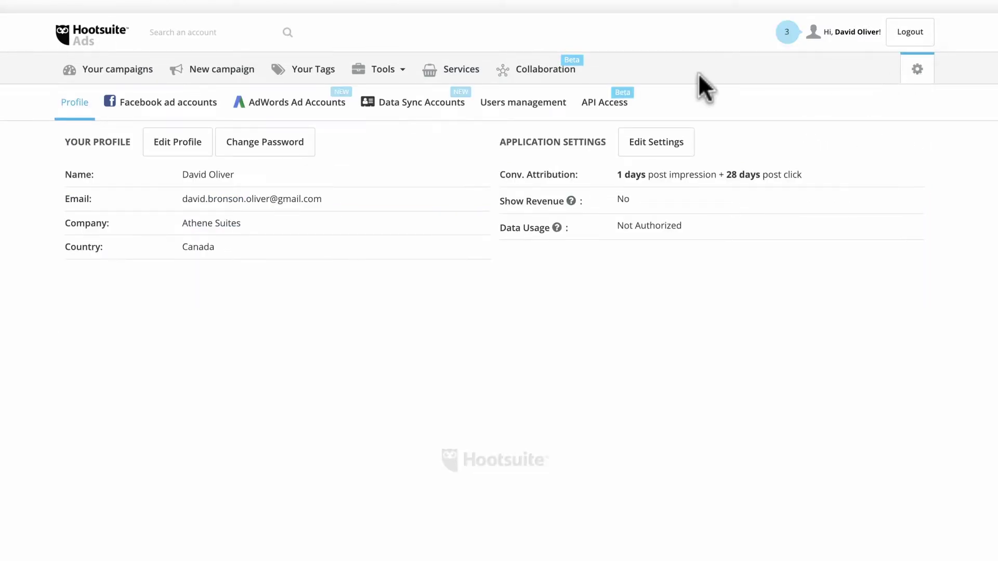
click(290, 100)
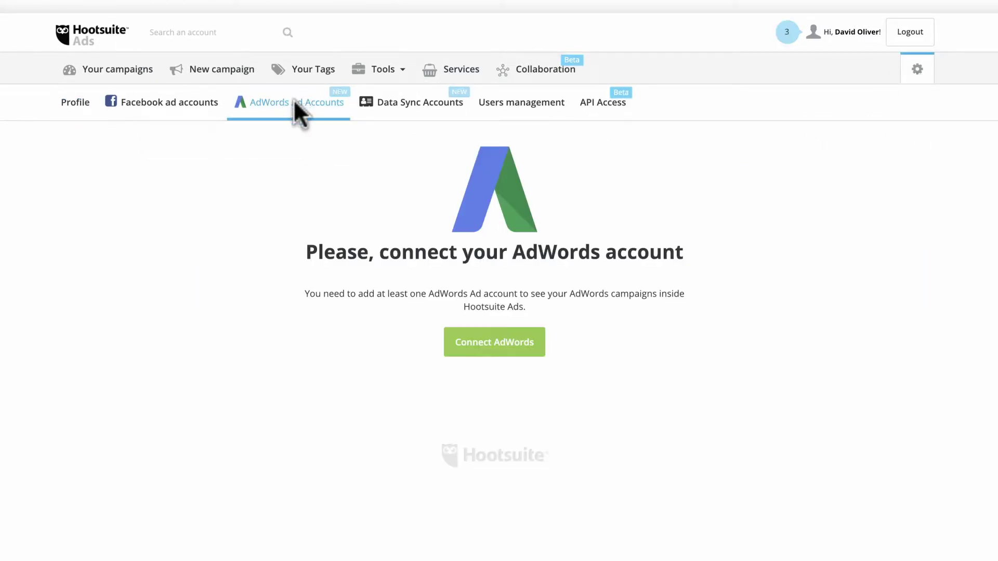
click(486, 347)
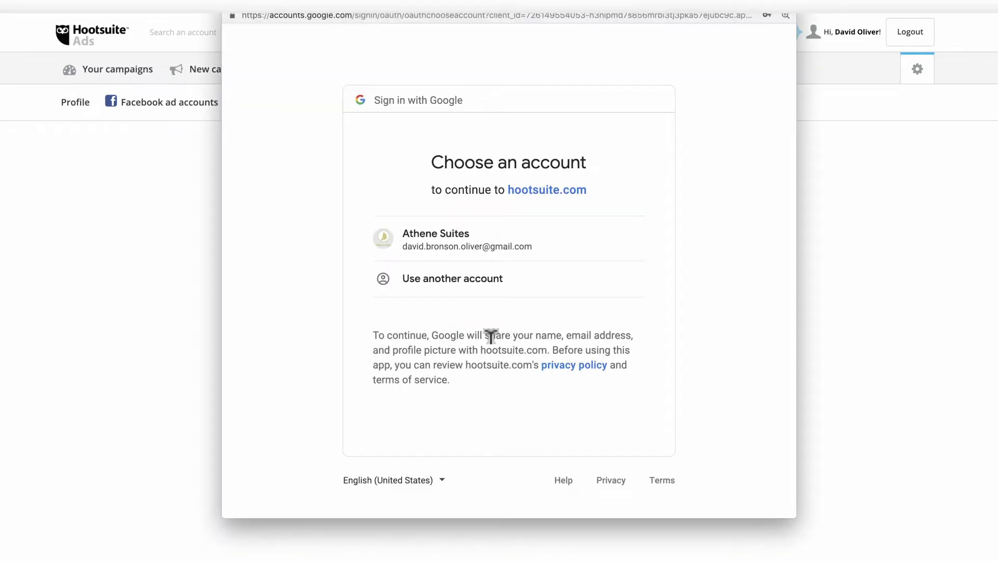
Sign in with the Athene Suites Google account, allow Hootsuite access, then switch to another Google account
click(474, 255)
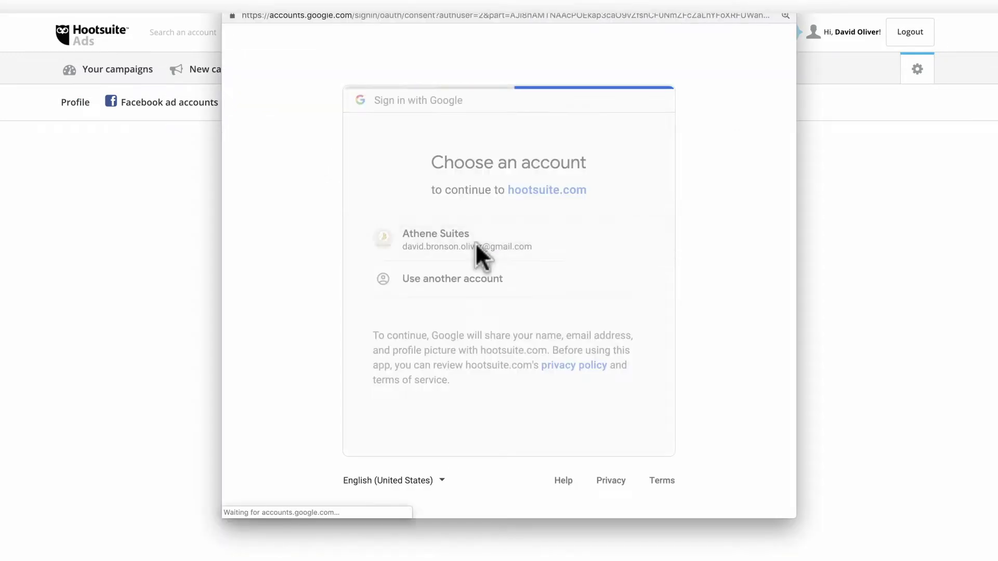
click(610, 427)
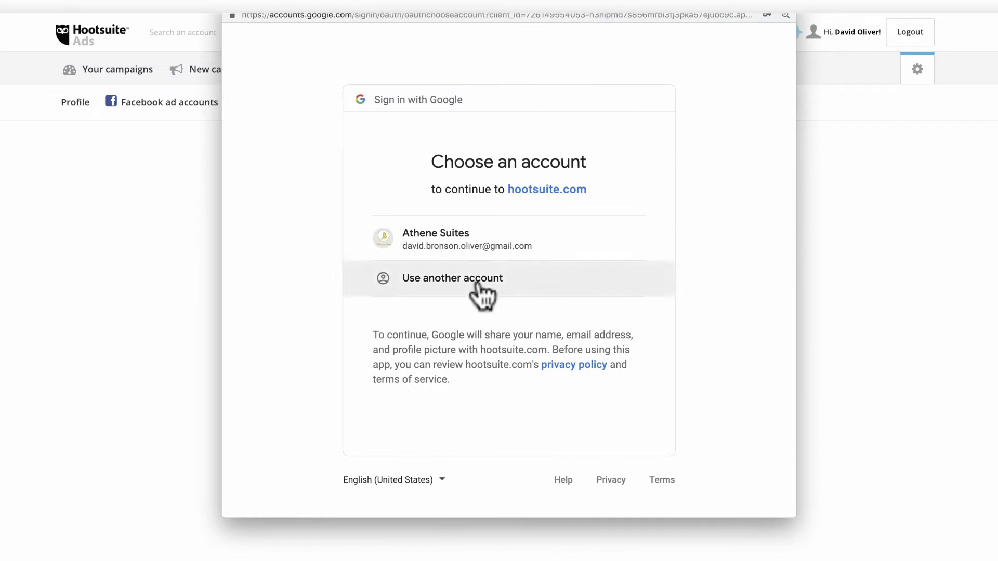
click(476, 285)
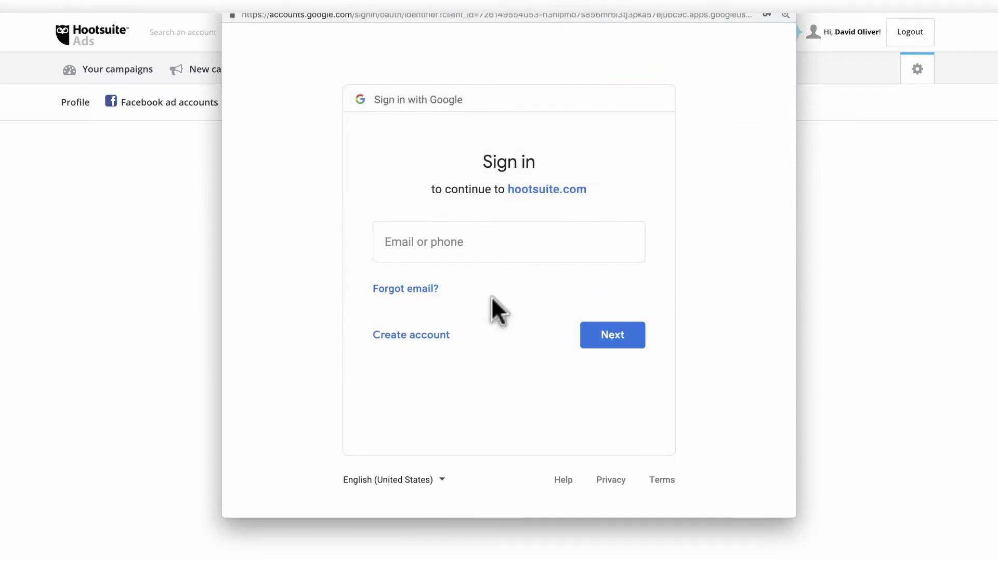
click(395, 338)
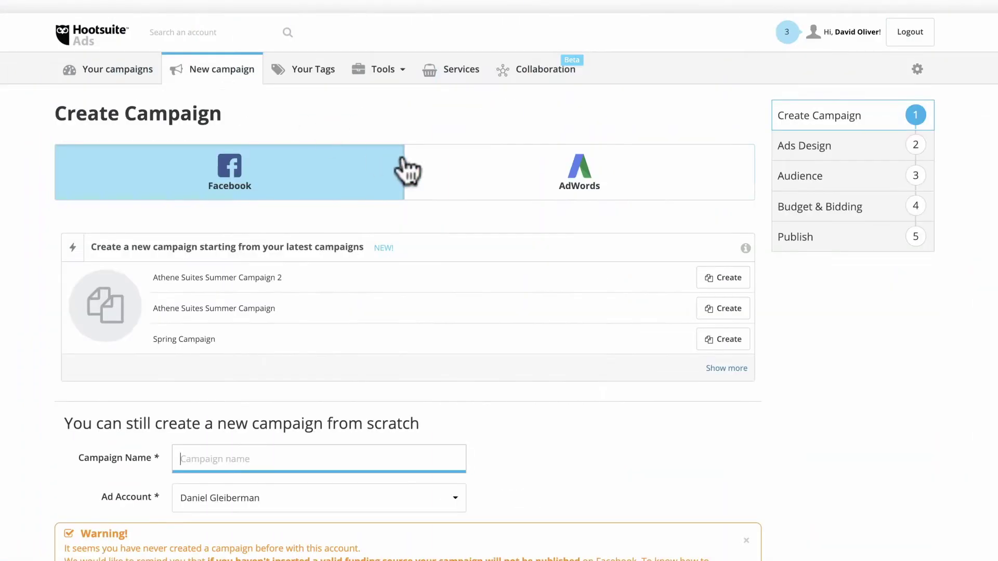
Create an AdWords campaign named 'Athene Spring Campaign' with the current billing account and save it
click(450, 172)
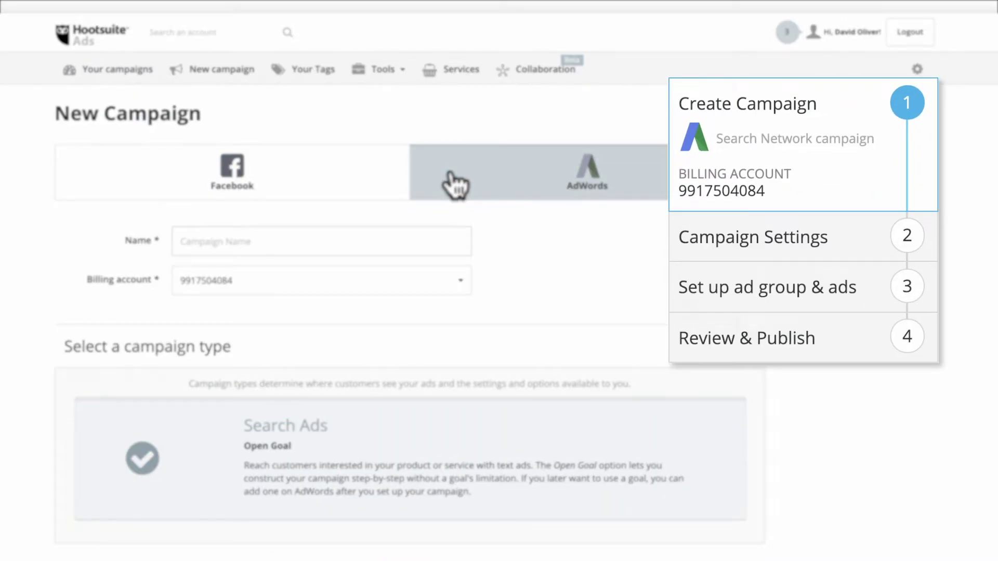
click(349, 231)
text(Athene Spring Campaign)
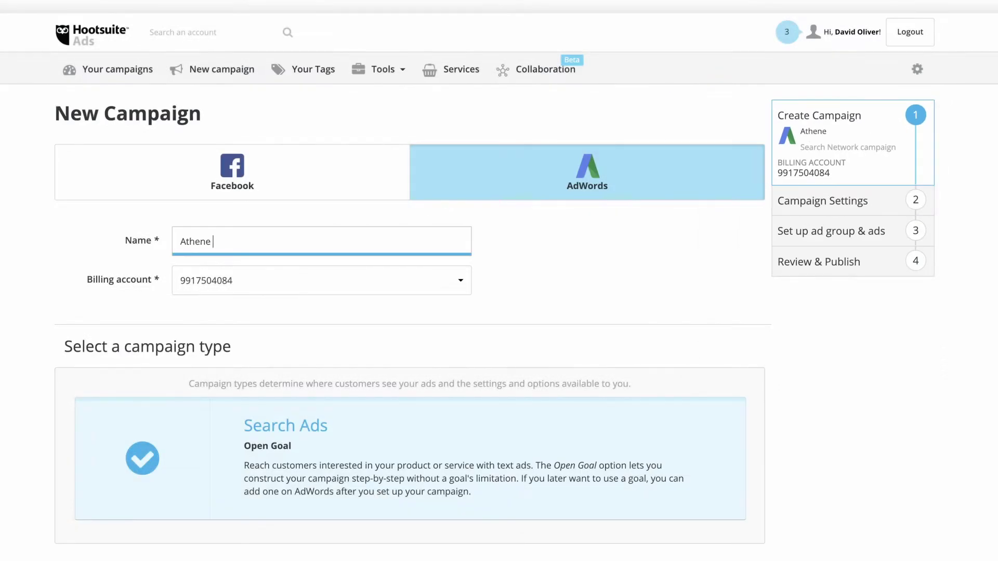
click(267, 289)
click(279, 341)
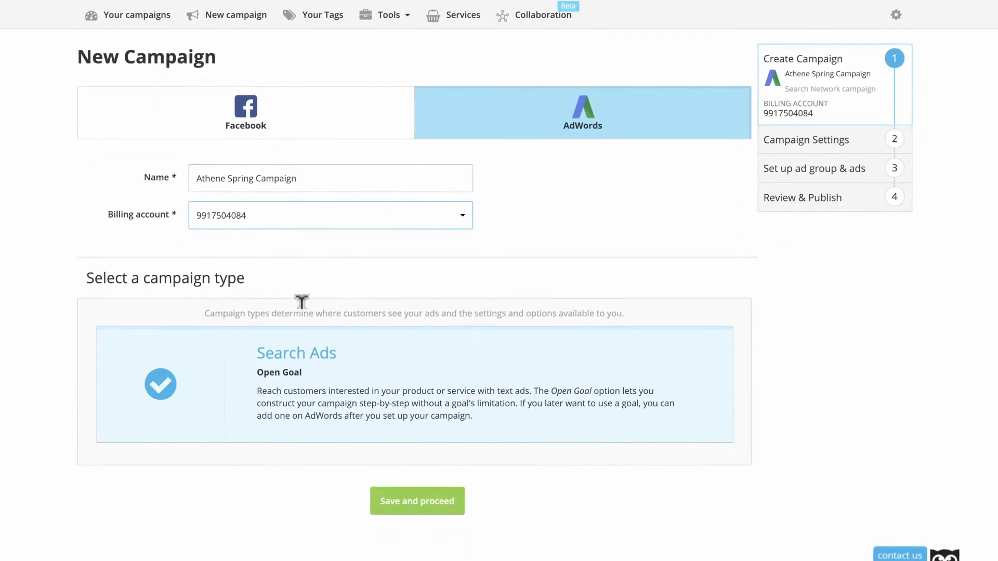
click(422, 507)
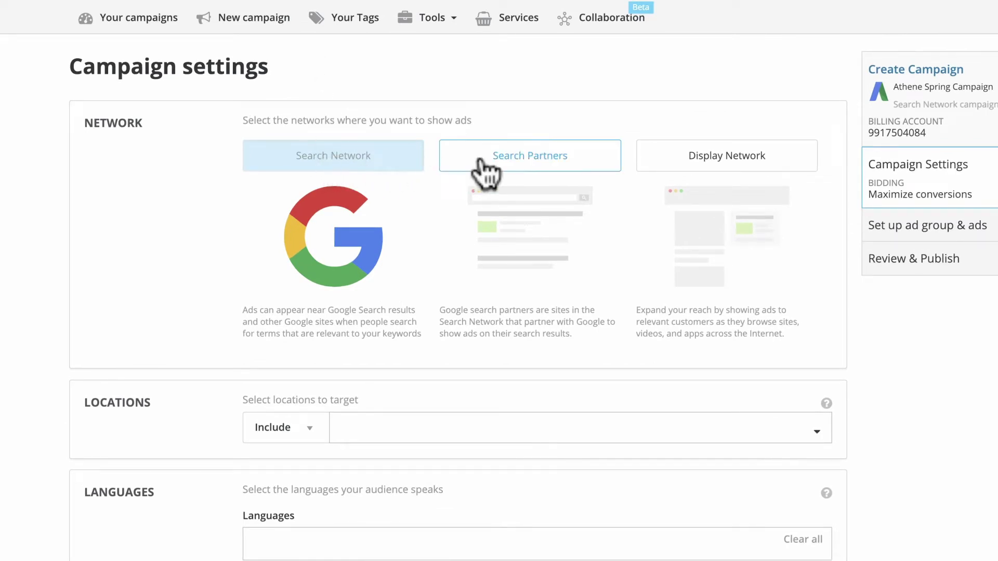
Include Search Partners and target English-language users in Canada
click(528, 161)
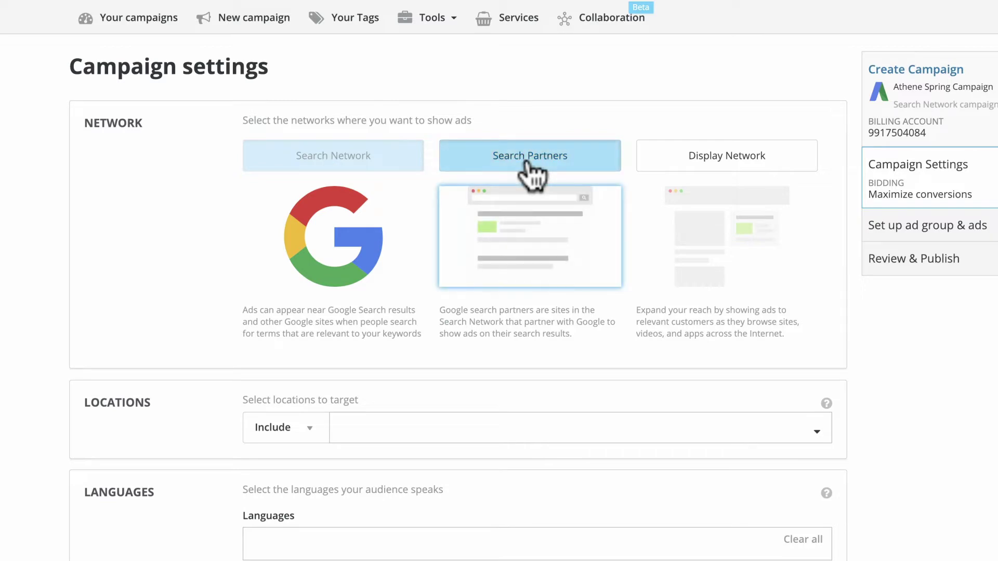
scroll(527, 164, down, 5)
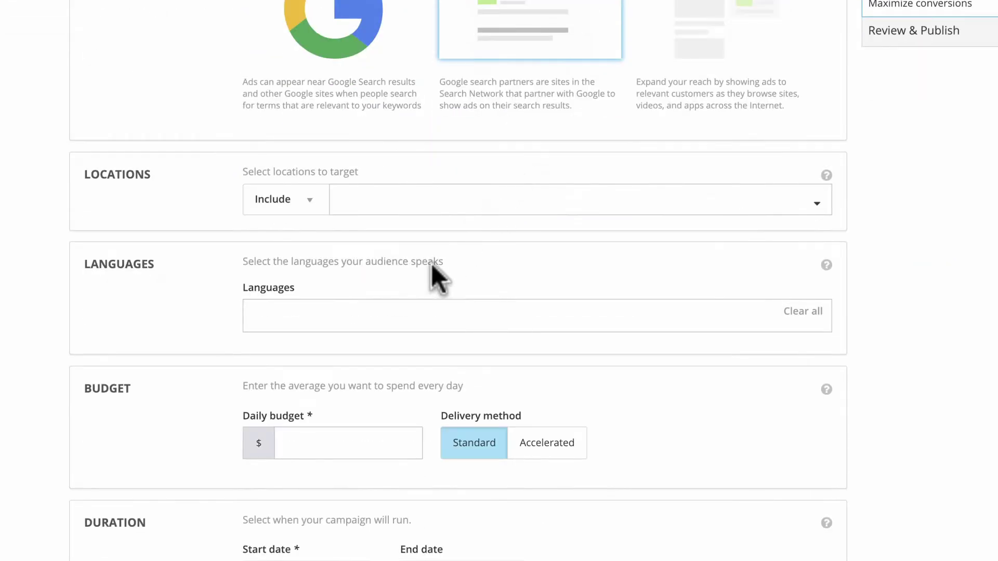
click(401, 312)
text(eng)
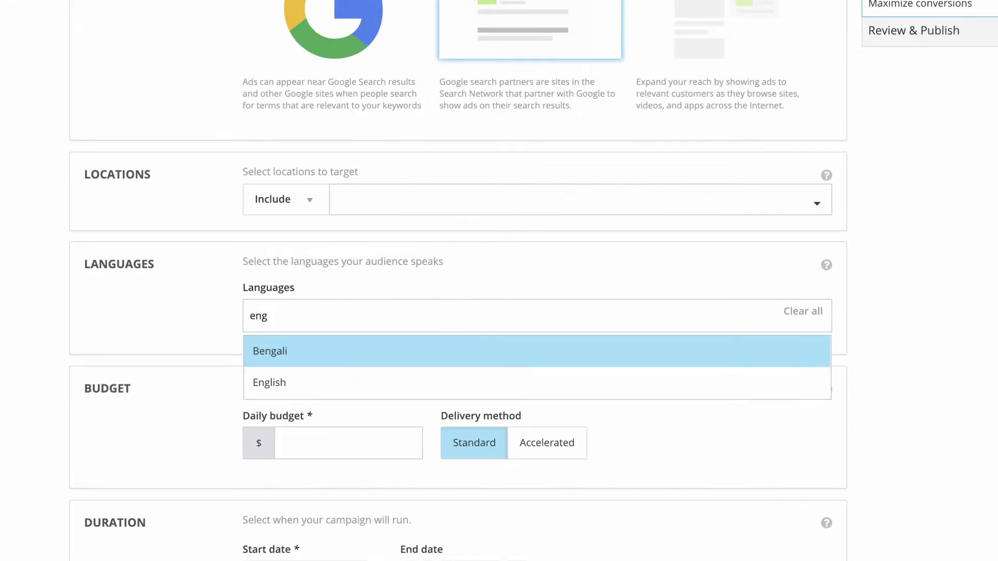
click(377, 384)
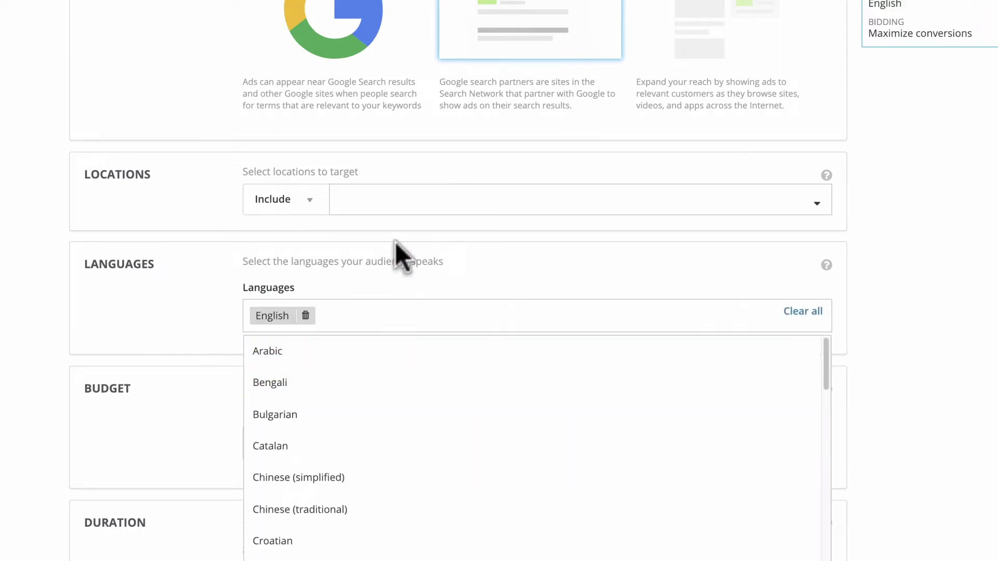
click(394, 207)
text(canada)
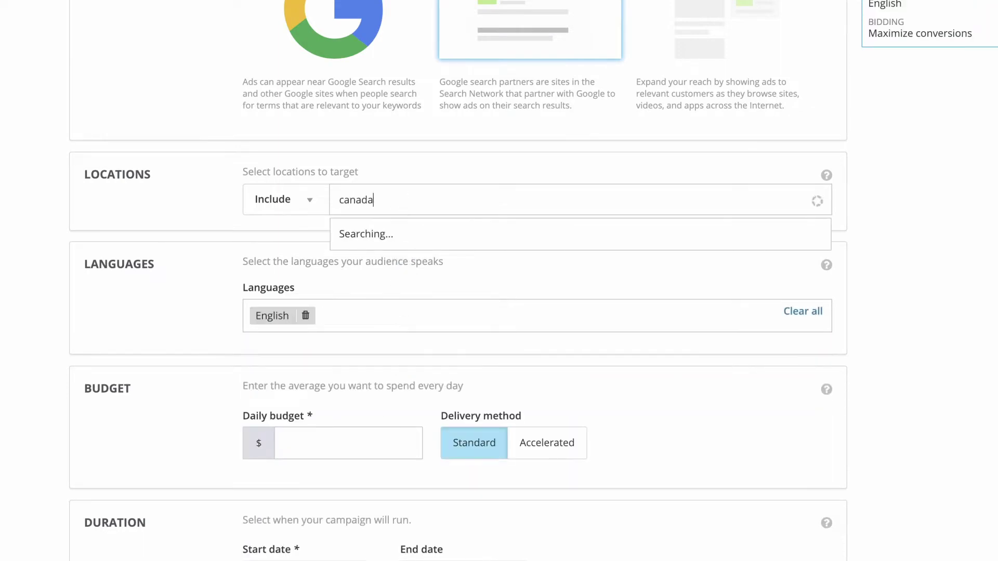
click(391, 244)
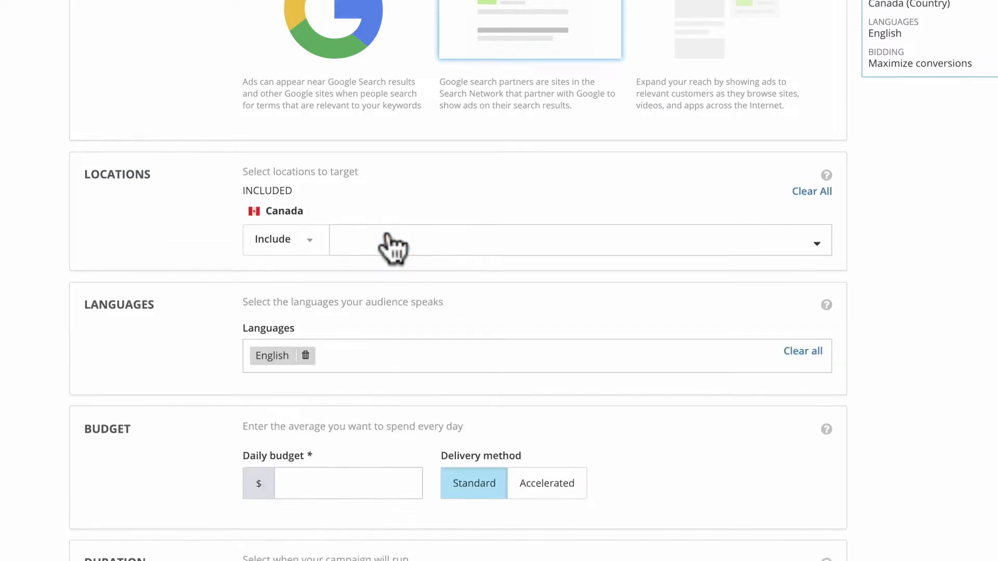
Set a $100 daily budget with Accelerated delivery
scroll(394, 244, down, 2)
click(356, 469)
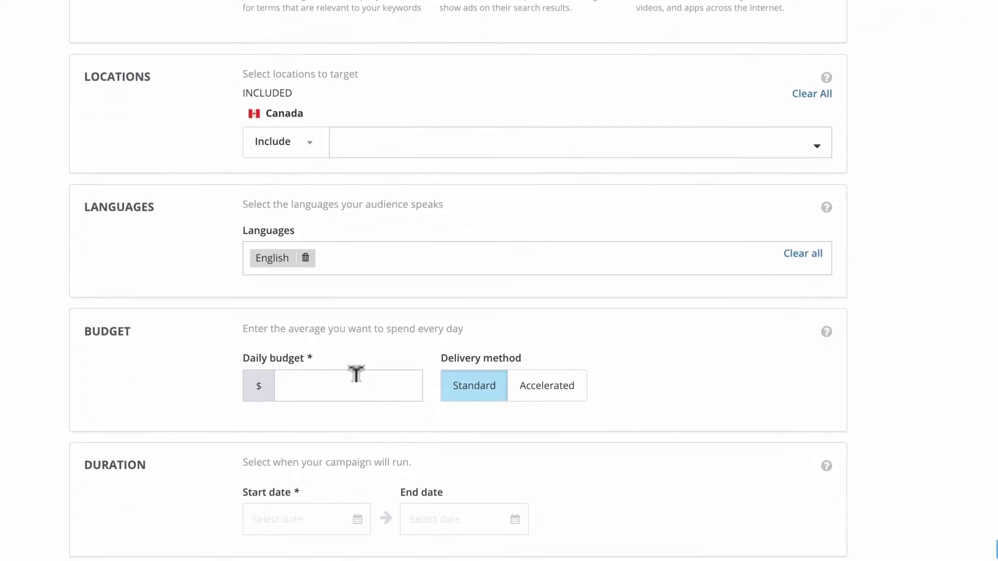
text(5)
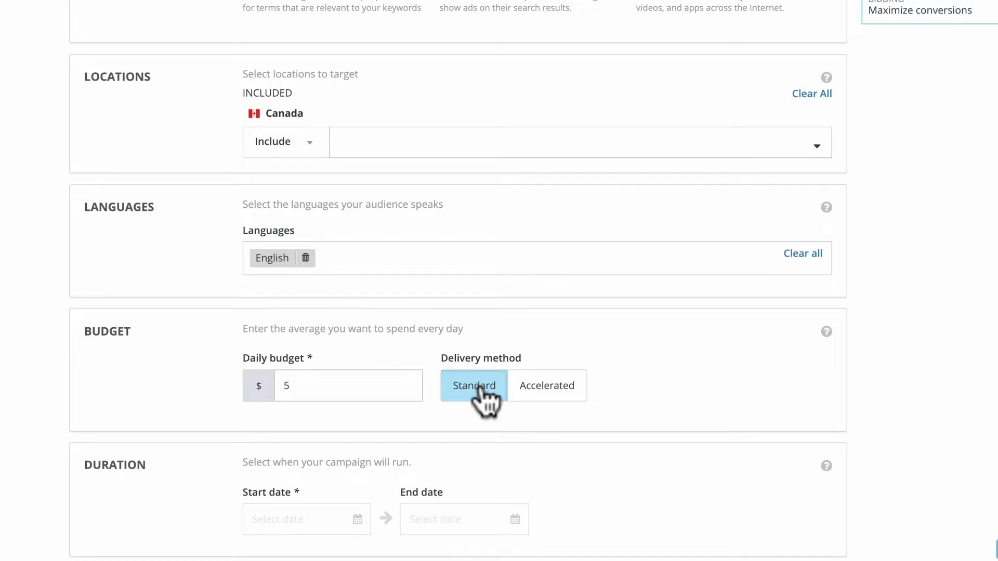
click(562, 390)
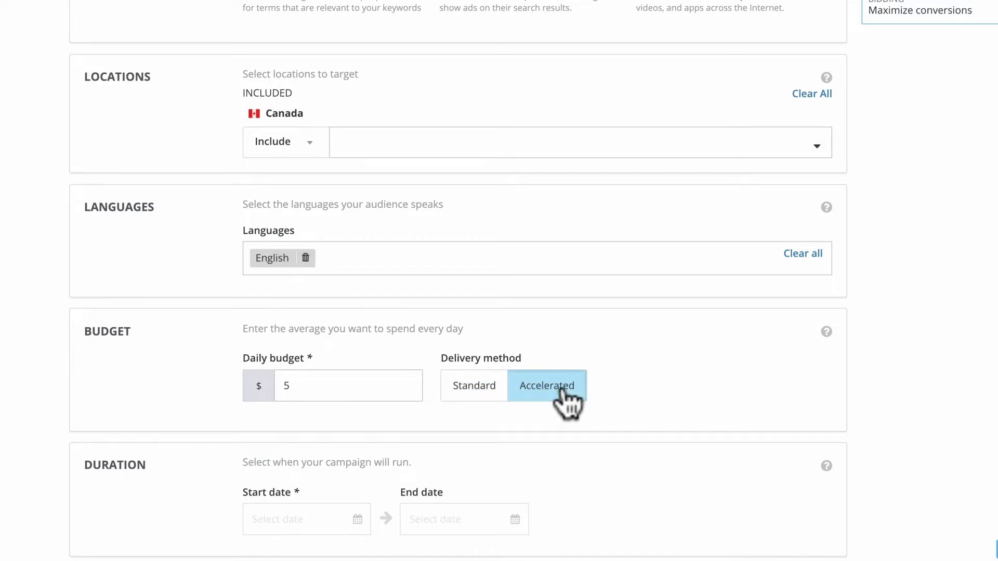
double_click(370, 384)
text(100)
Set the start date to 2018-12-19 and use the Maximize clicks bid strategy
scroll(457, 281, down, 3)
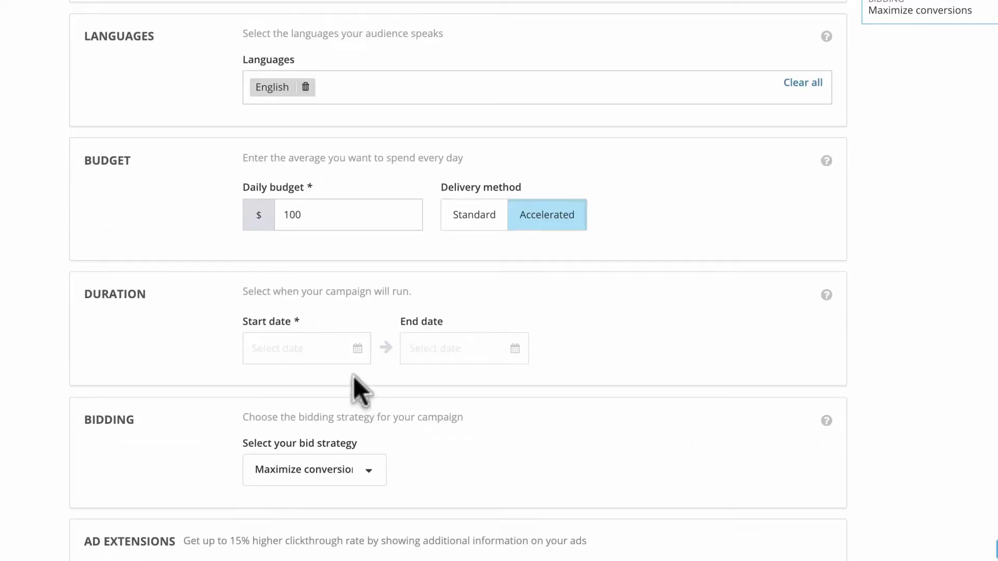
click(341, 347)
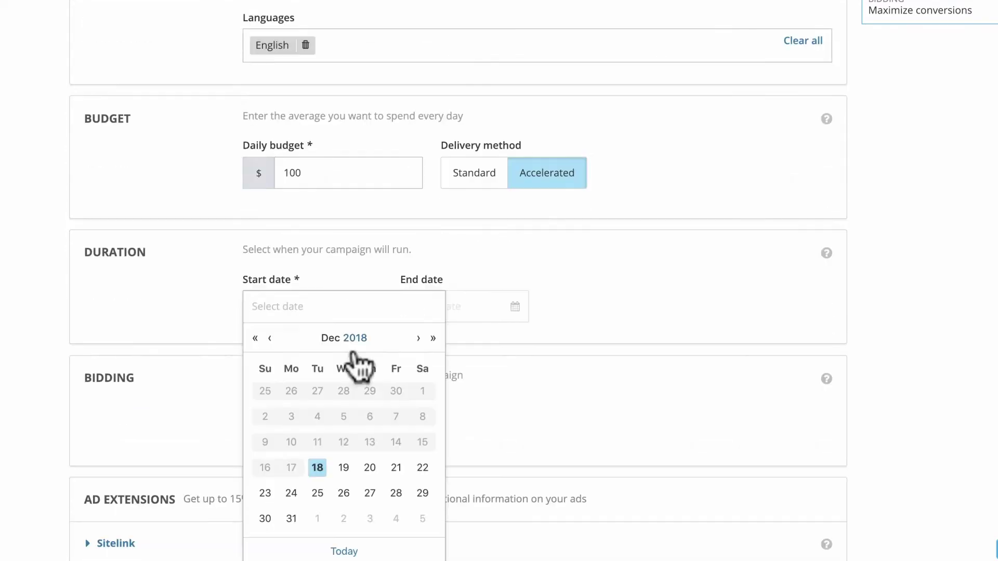
click(348, 469)
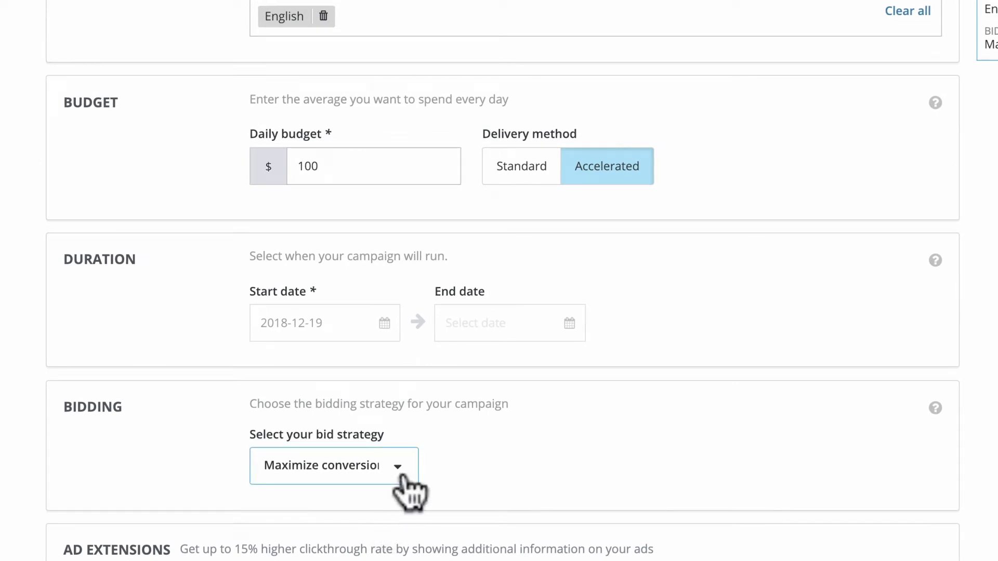
click(402, 480)
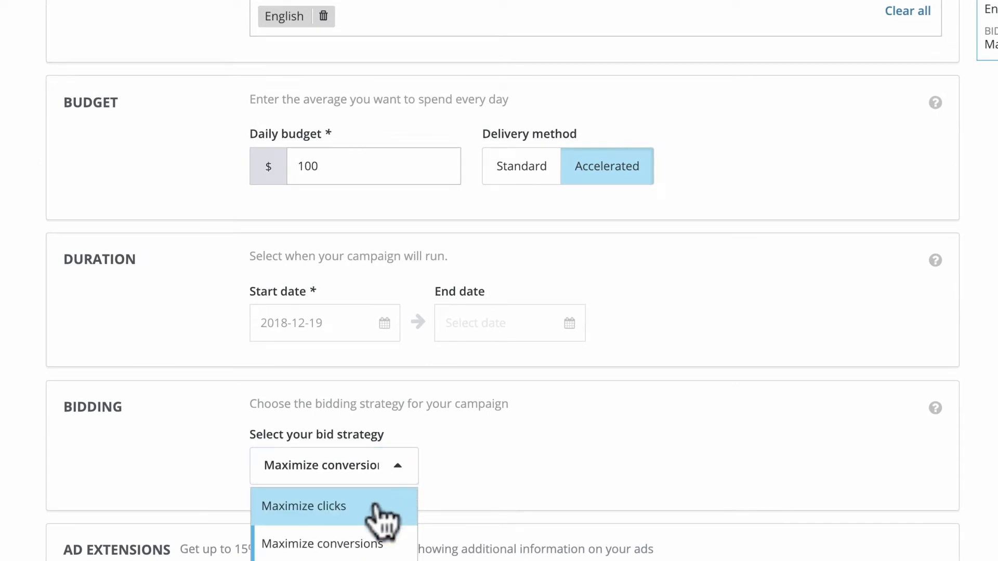
click(377, 506)
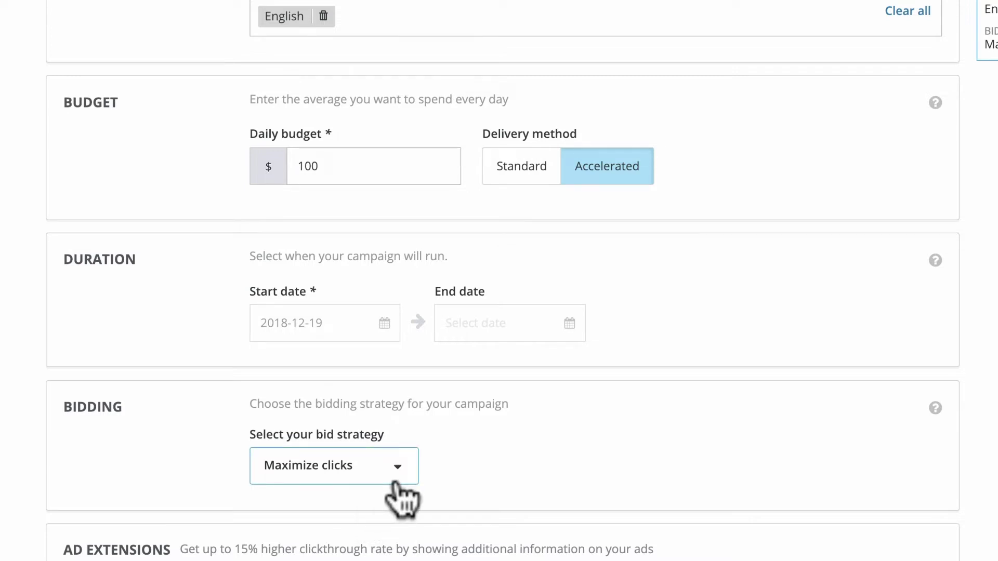
scroll(400, 467, down, 5)
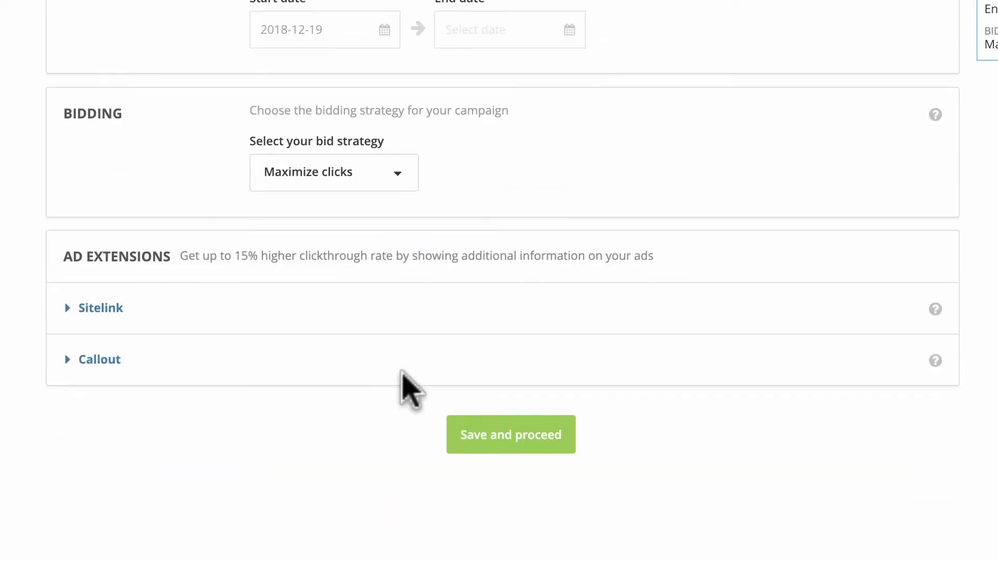
Add an 'Hours' sitelink ('Desk hours', 'Find out when our concierge is open') to athenesuites.com and save settings
click(90, 314)
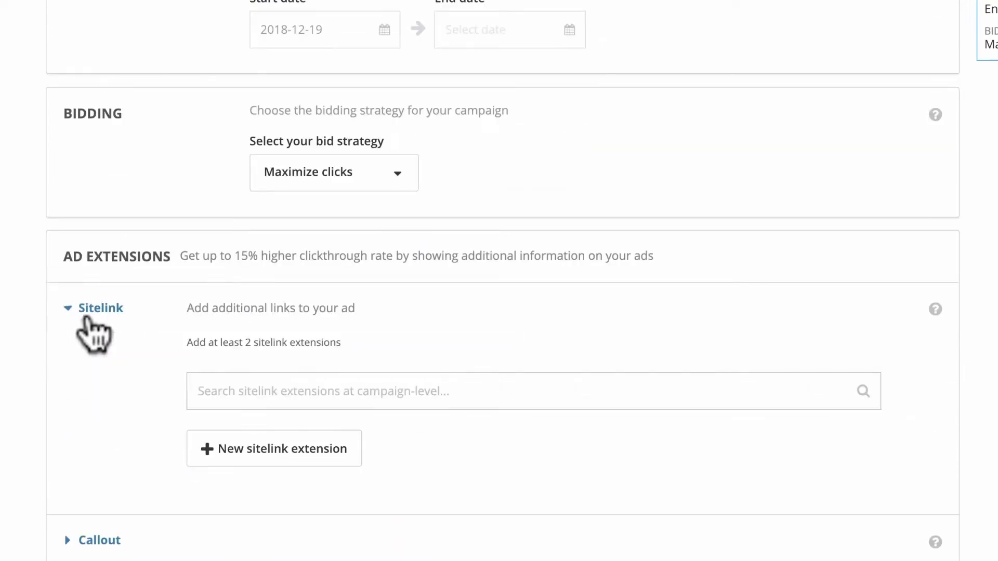
click(265, 450)
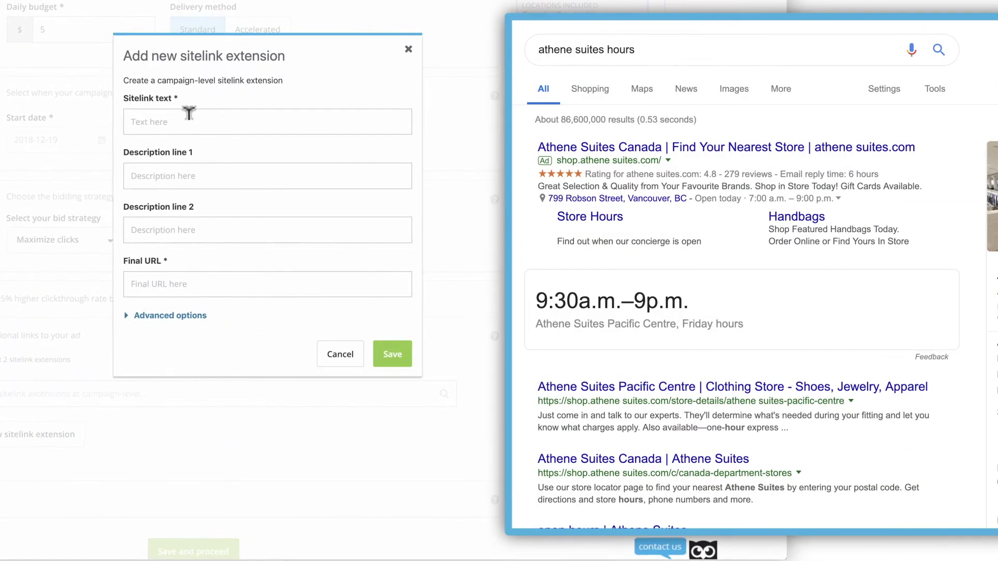
click(188, 112)
text(Hours)
key(Tab)
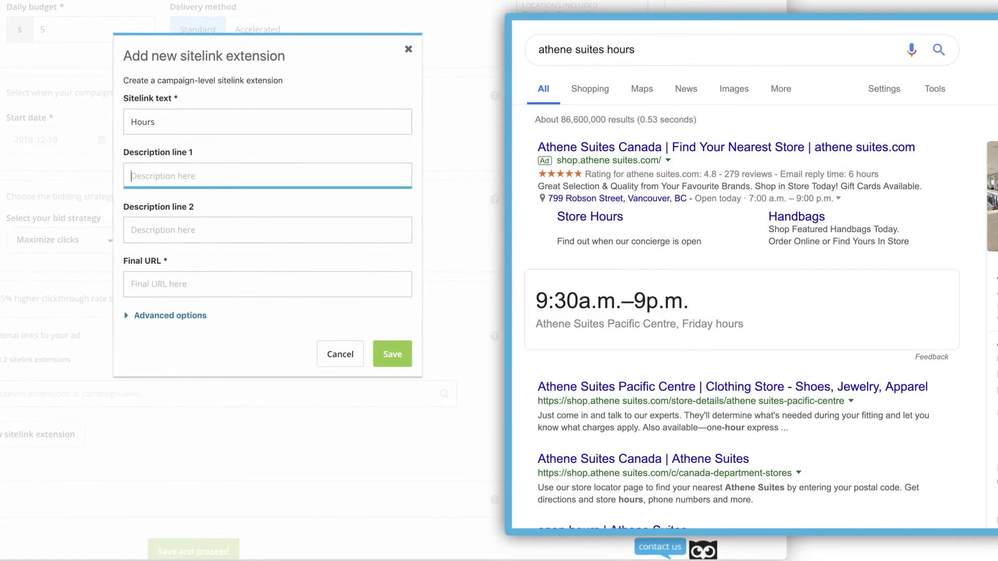
text(Desk hours)
key(Tab)
text(Find out when our concierge is open)
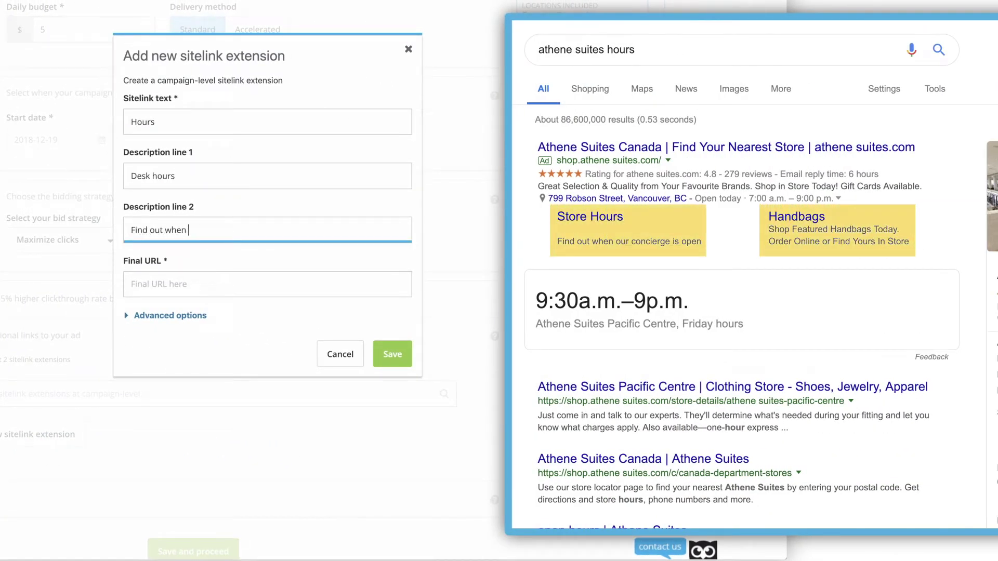
key(Tab)
text(http://athenesuites.com)
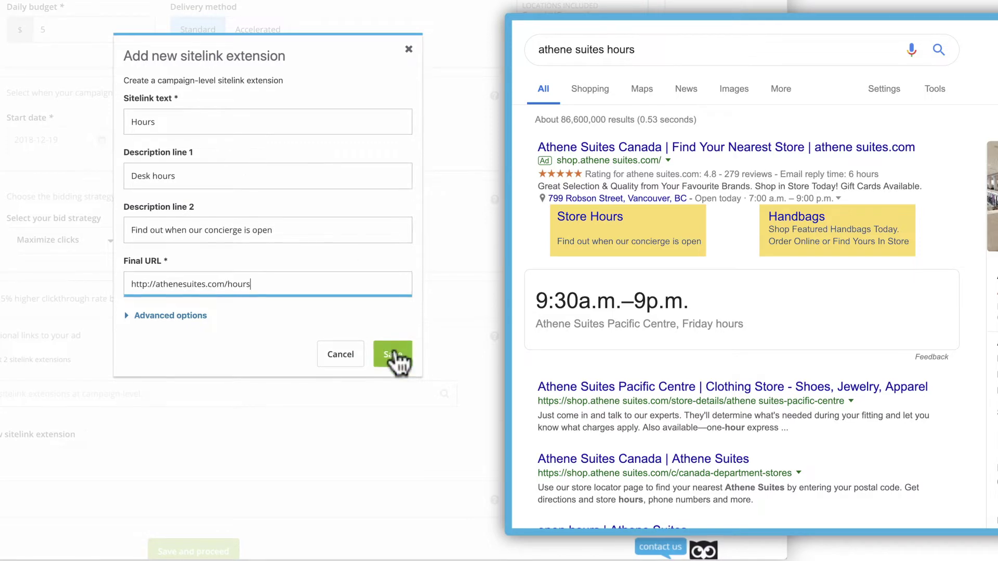
click(396, 356)
click(194, 550)
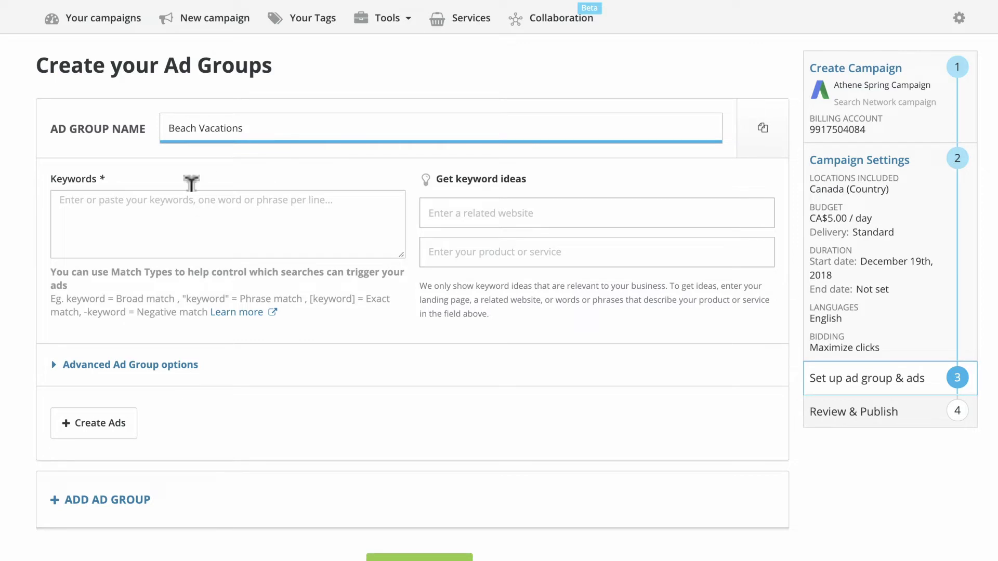
Enter a keyword and request keyword ideas for athenesuites.com and 'Vacation'
click(191, 197)
text(Beach)
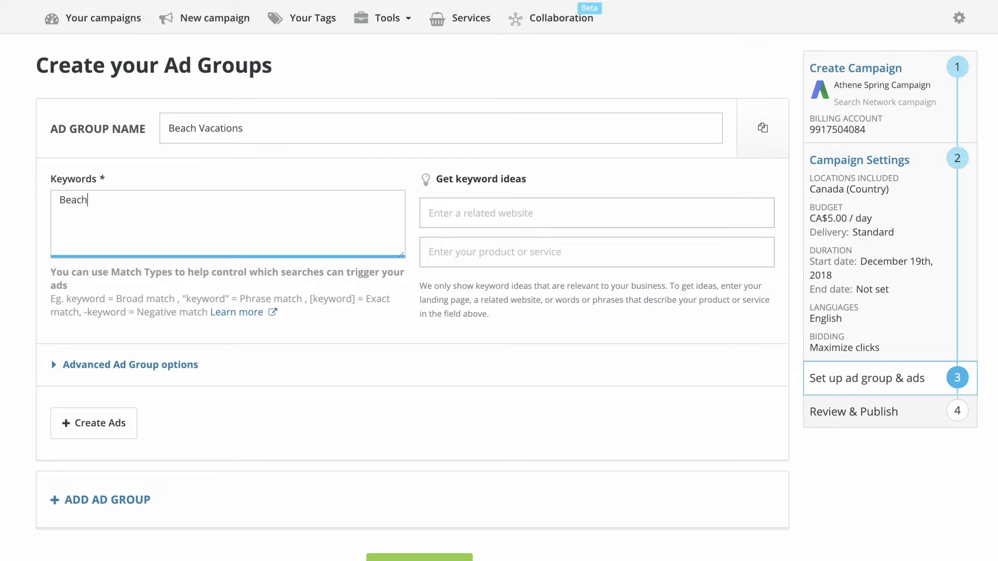
click(457, 214)
text(http://)
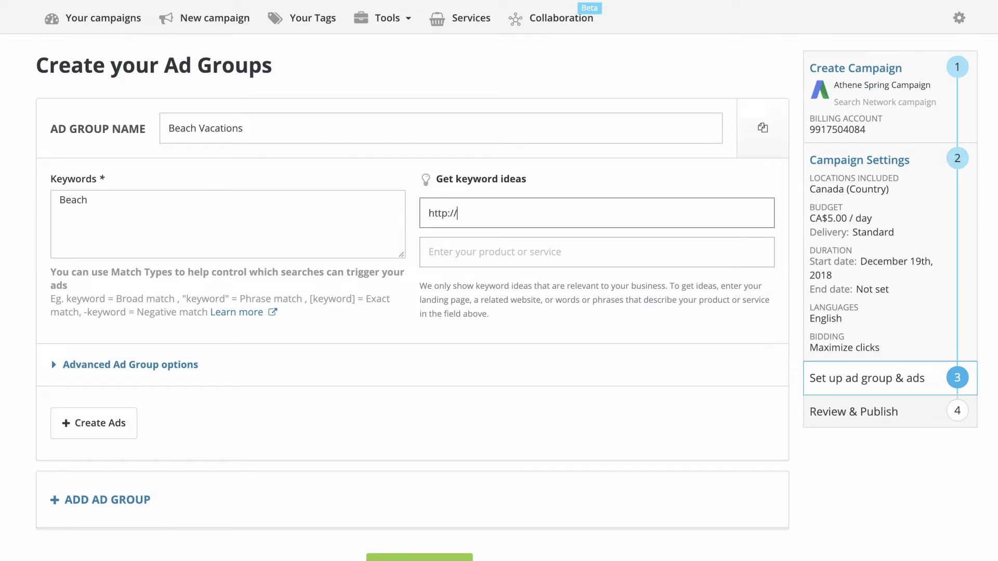
text(athenesuites.com)
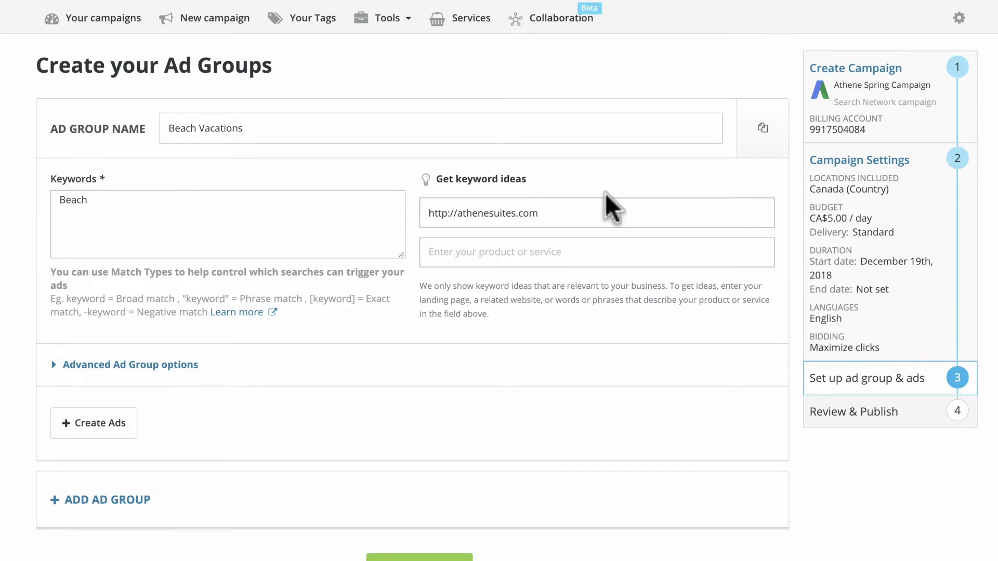
click(538, 242)
text(Vaca)
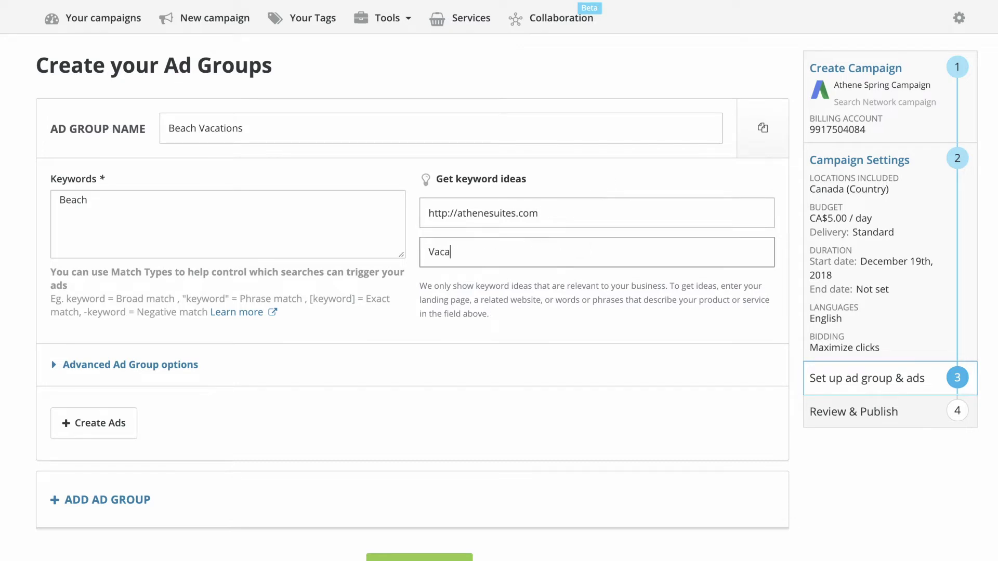
text(tion)
Add vacation packages, all inclusive vacations, cheap vacations and cheap vacation packages as keywords
click(439, 310)
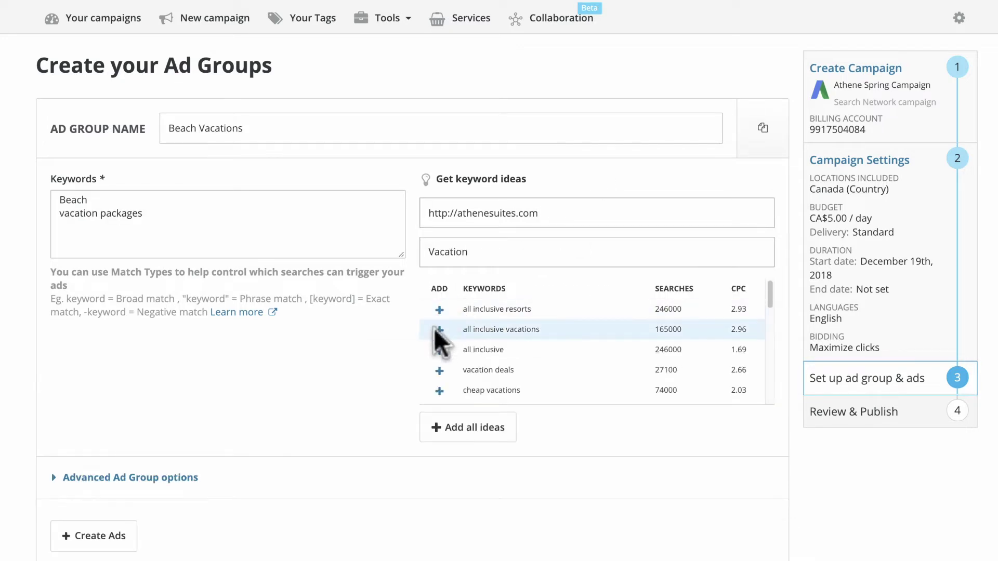
click(440, 330)
click(439, 371)
click(439, 370)
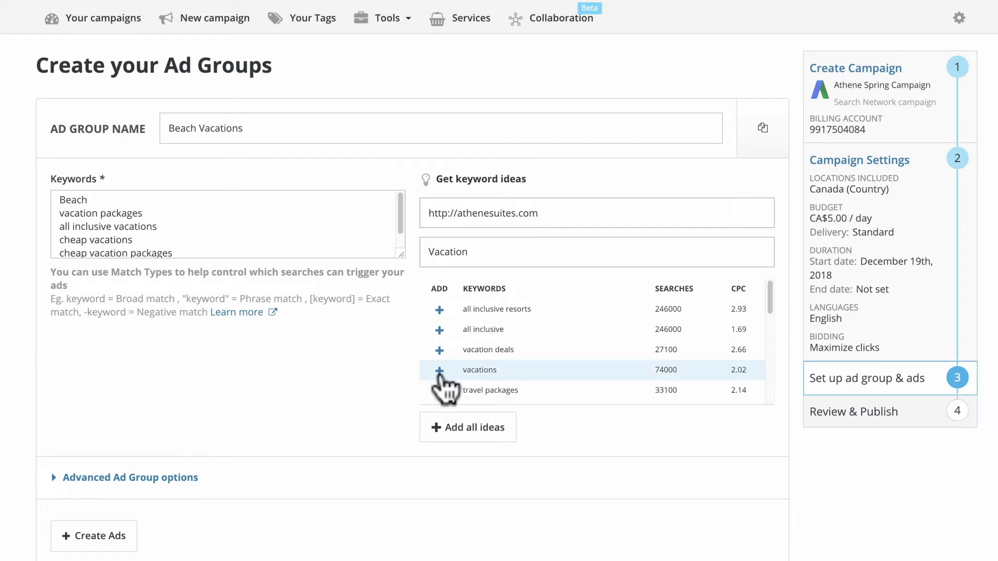
Write a text ad 'Enjoy a Luau | Hawaii' with description 'Come stay with Athene Suites for a great holiday!'
click(104, 535)
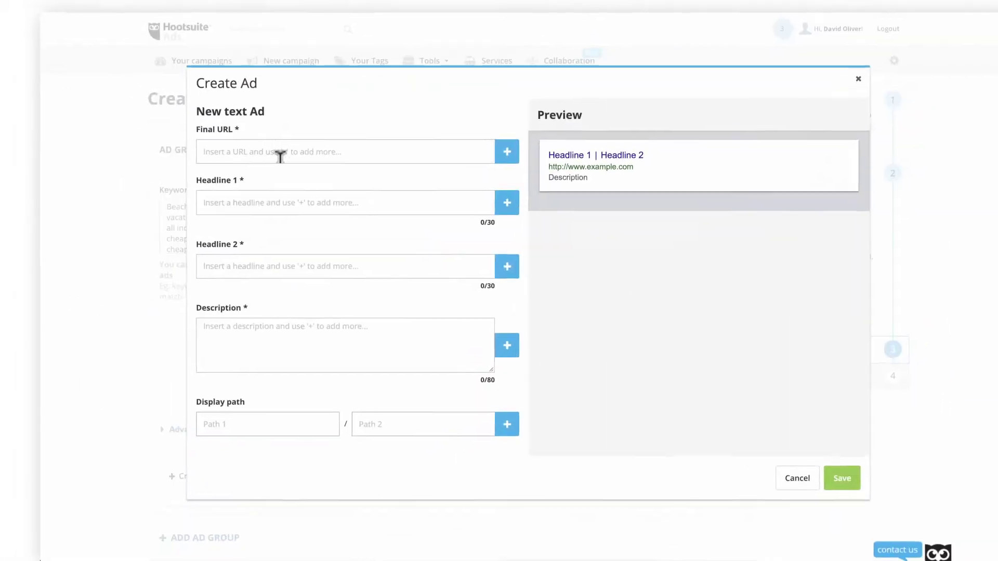
text(E)
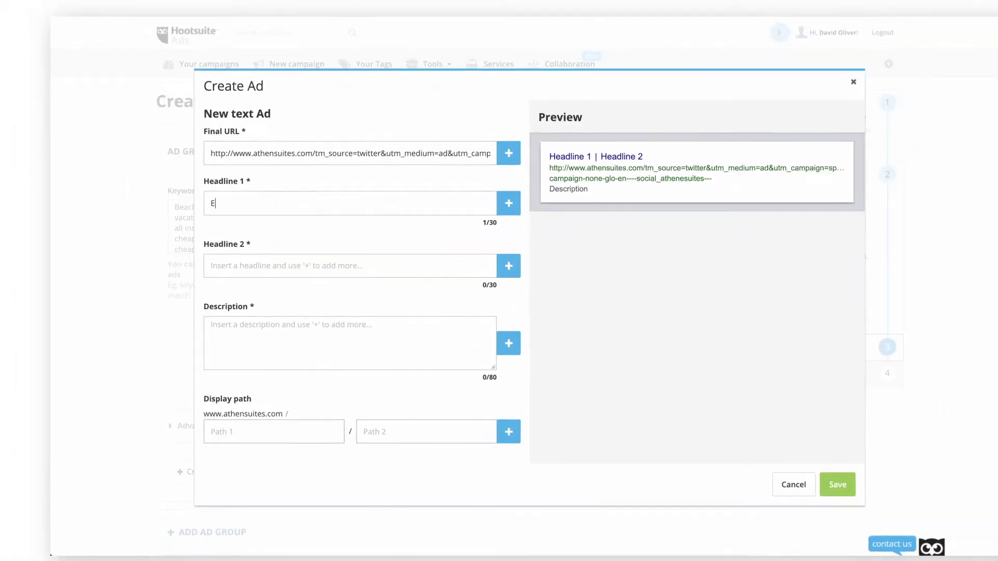
text(njoy a Luau)
click(281, 257)
text(Hawaii)
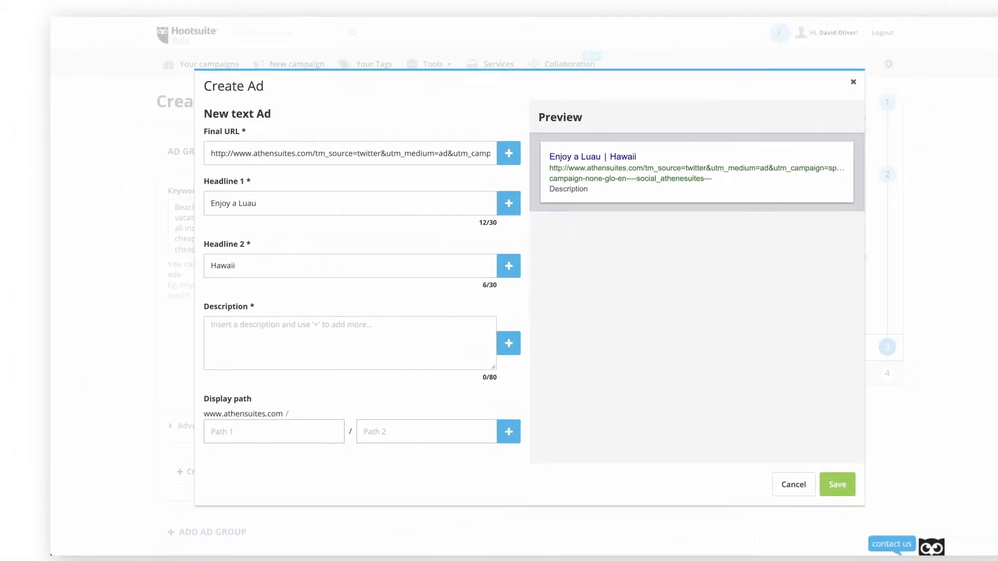
click(281, 325)
text(Come stay with Athene Suites for a great holiday!)
Add alternatives 'Book your dream vacation', 'Bahamas' and description 'Escape to the beach - on a budget!'
click(507, 204)
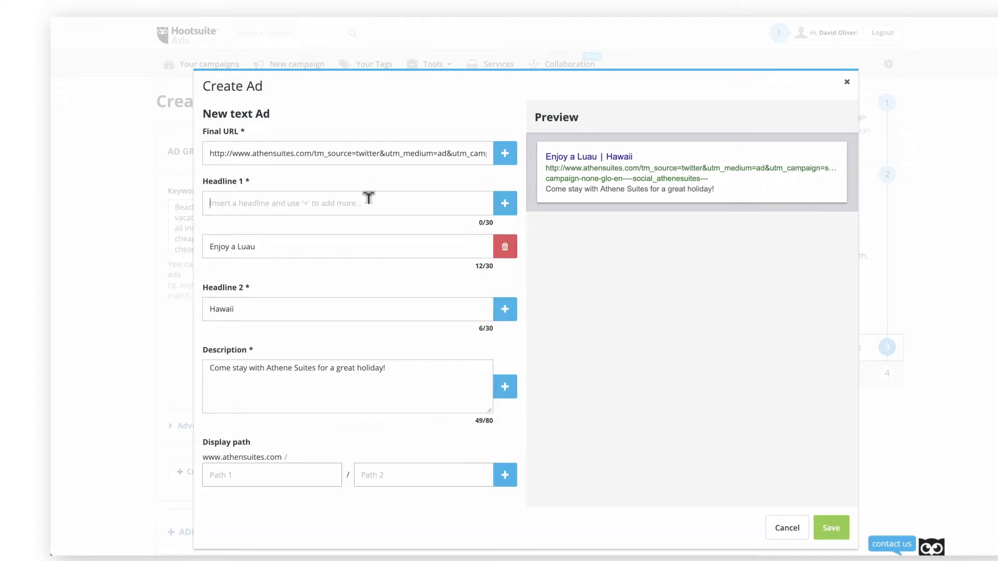
click(367, 196)
text(Book your dream vacation)
click(504, 309)
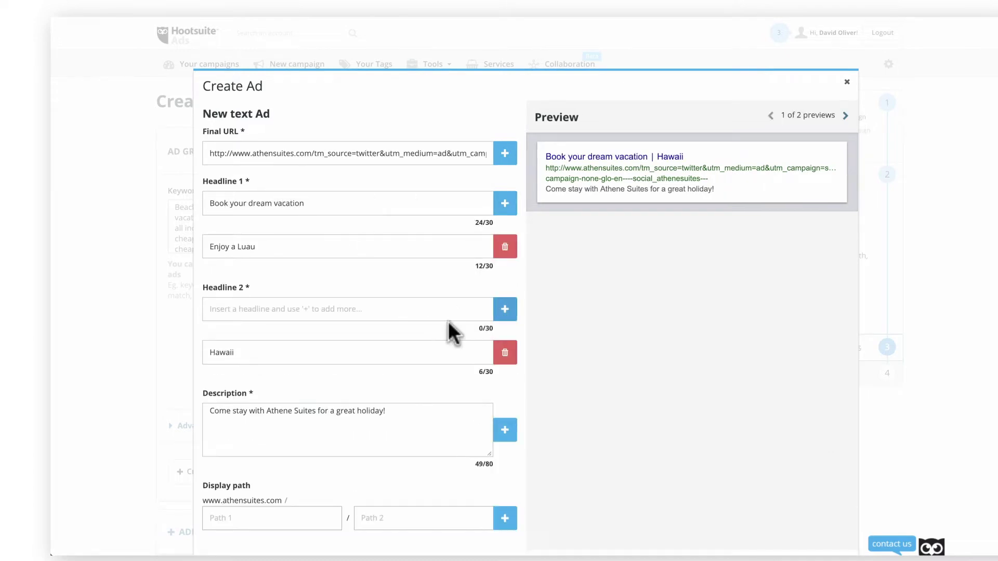
click(421, 310)
text(Bahamas)
click(509, 431)
text(Escape to the beach - on a budget!)
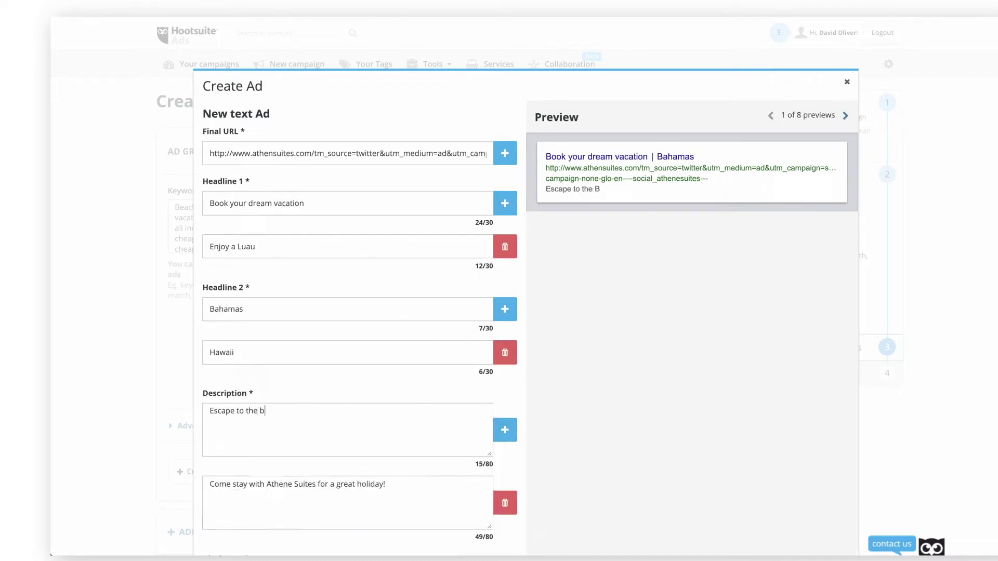
click(845, 116)
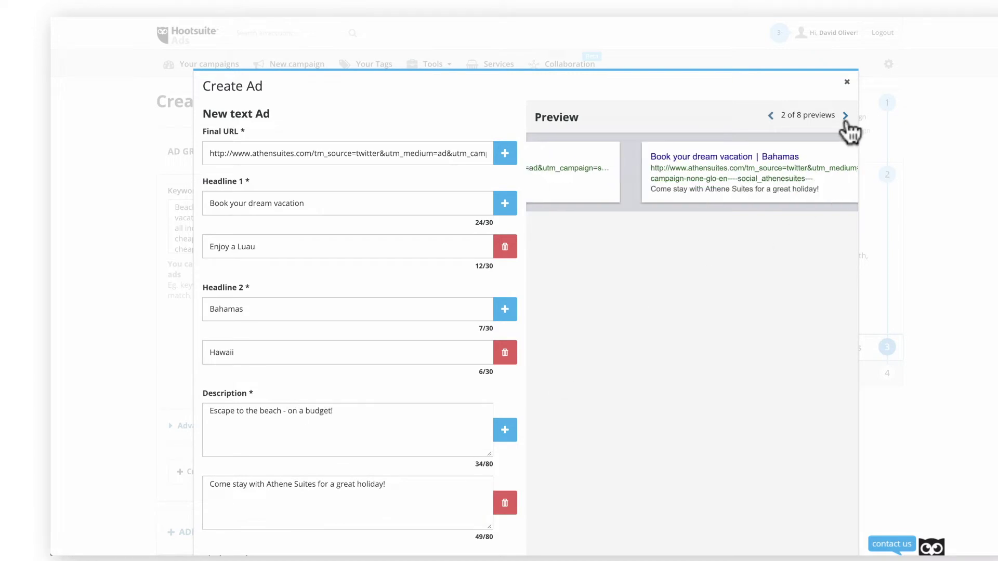
click(845, 115)
Add display paths Deals/Hawaii and Deals/Bahamas, then save all the ad variations
scroll(430, 423, down, 3)
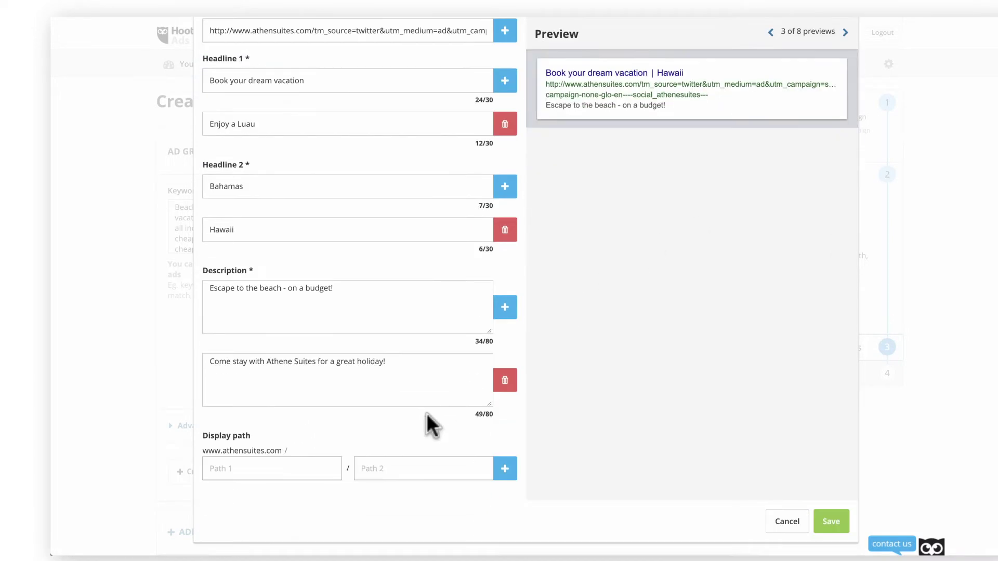
click(301, 463)
text(Deals)
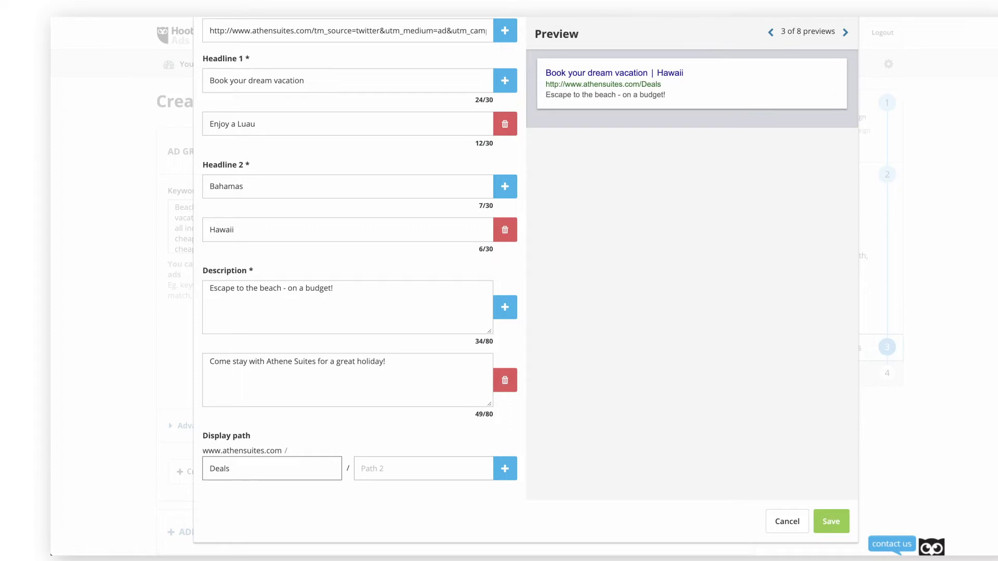
click(390, 463)
text(Hawaii)
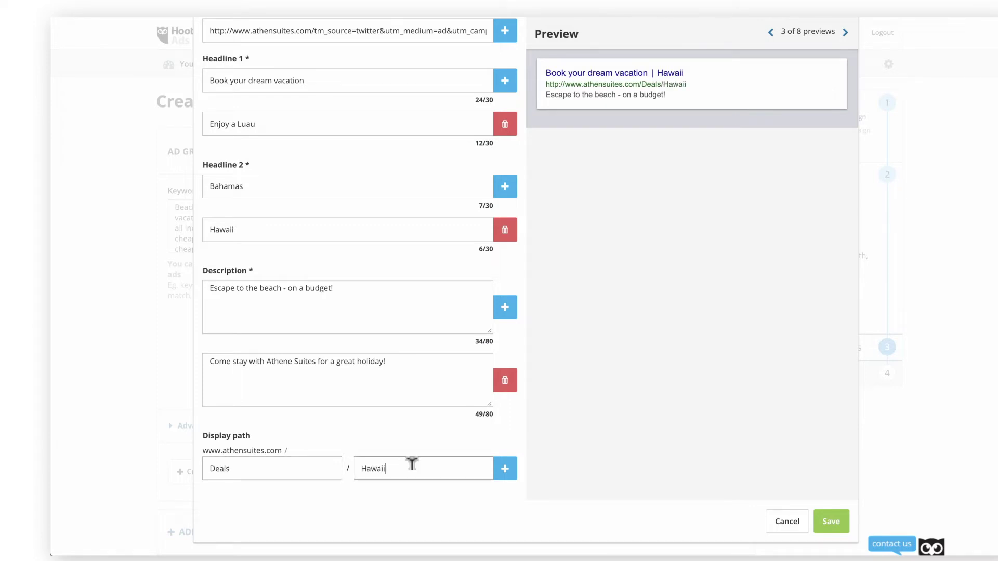
click(504, 468)
click(294, 470)
text(Deals)
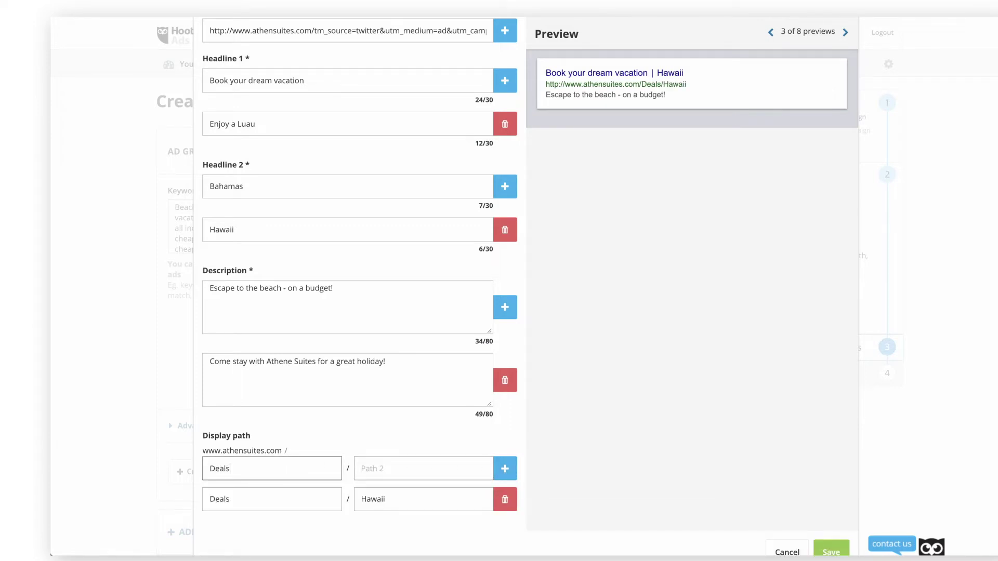
click(395, 468)
text(Bahamas)
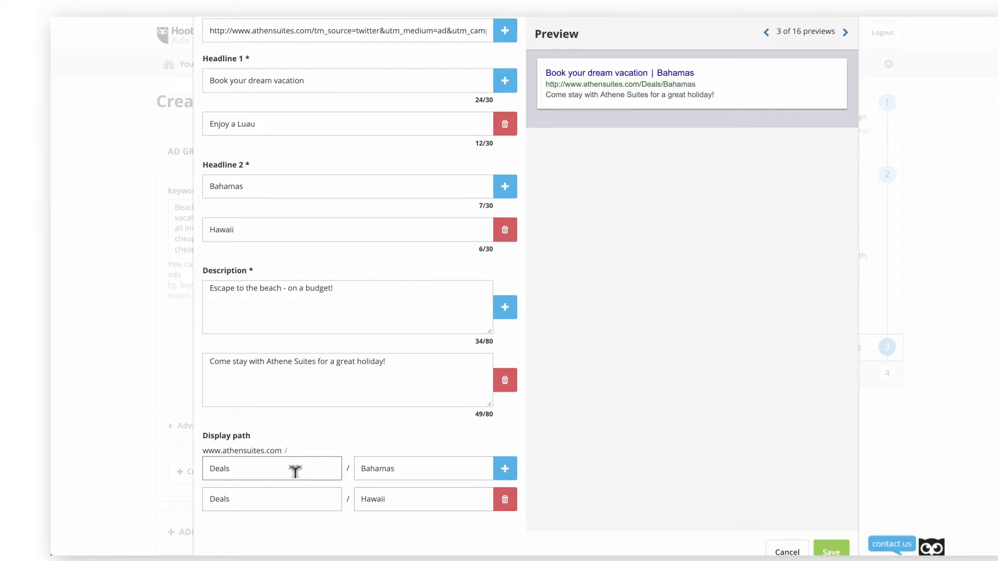
scroll(659, 495, down, 1)
click(830, 523)
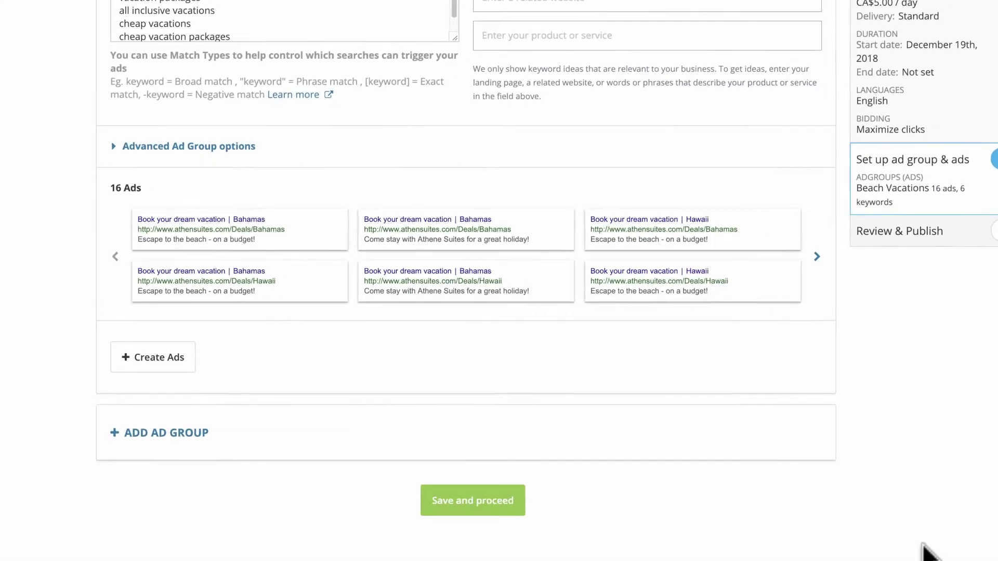
Delete the 'Enjoy a Luau | Hawaii' ad with the Deals/Bahamas path and proceed to review
click(916, 281)
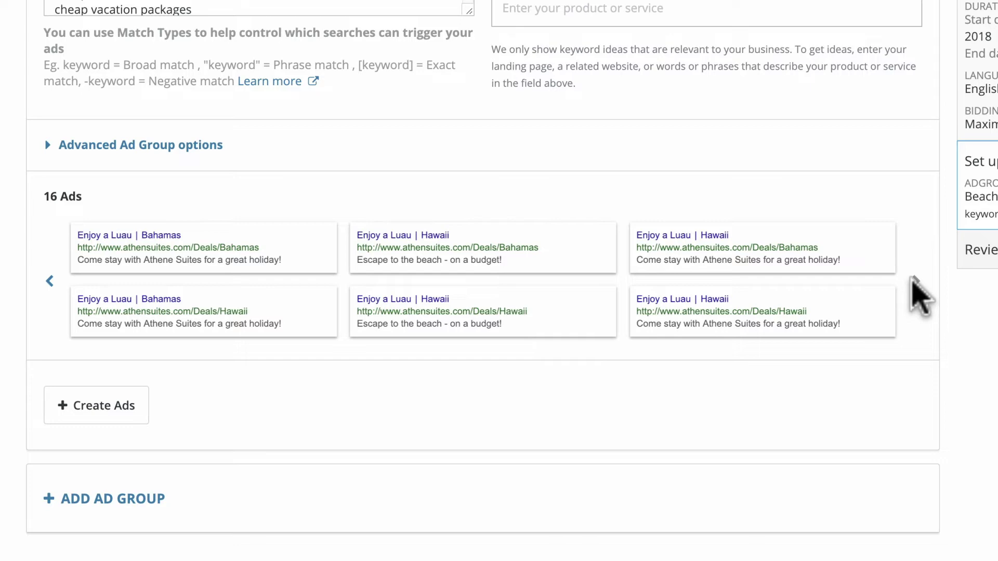
mouse_move(891, 270)
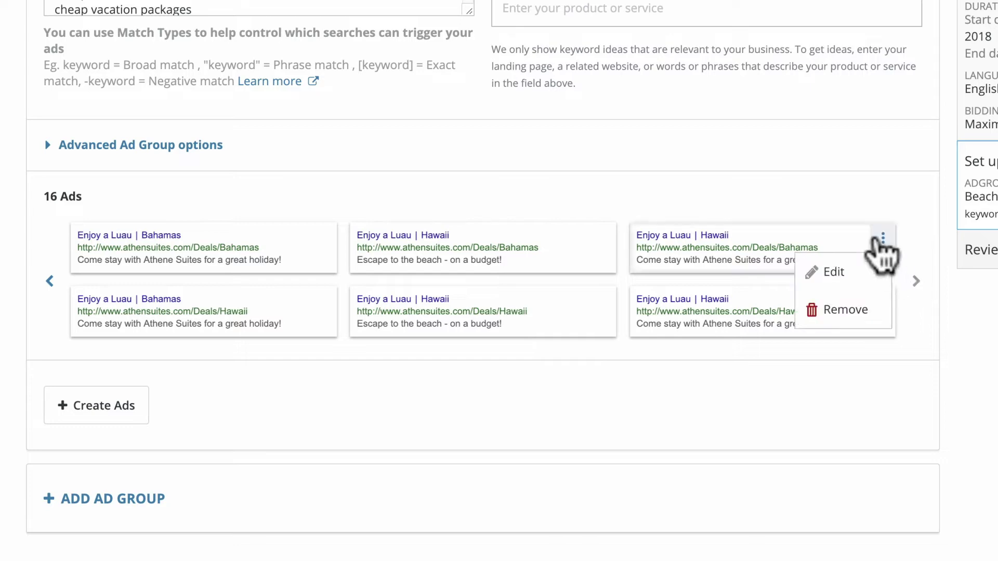
click(865, 307)
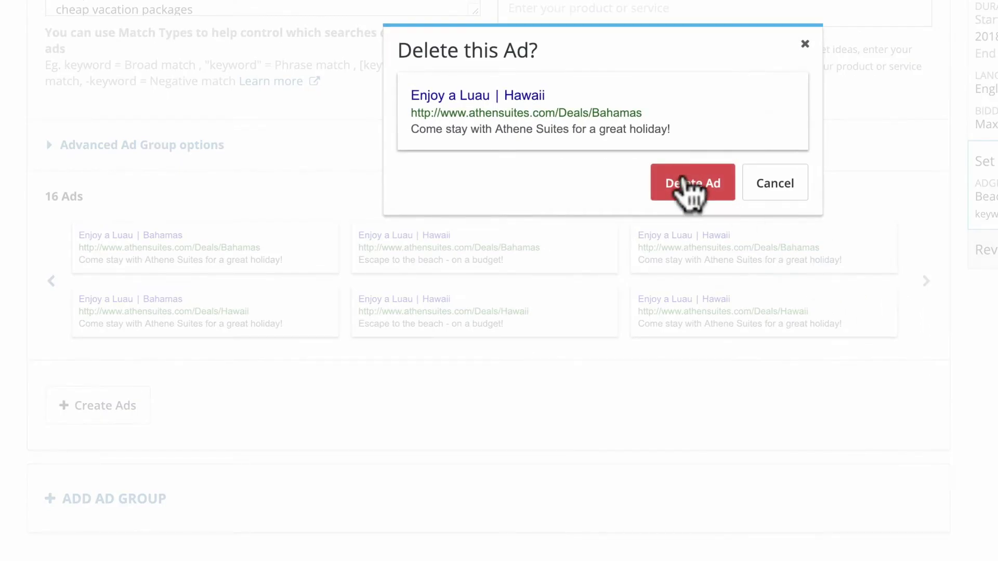
click(689, 182)
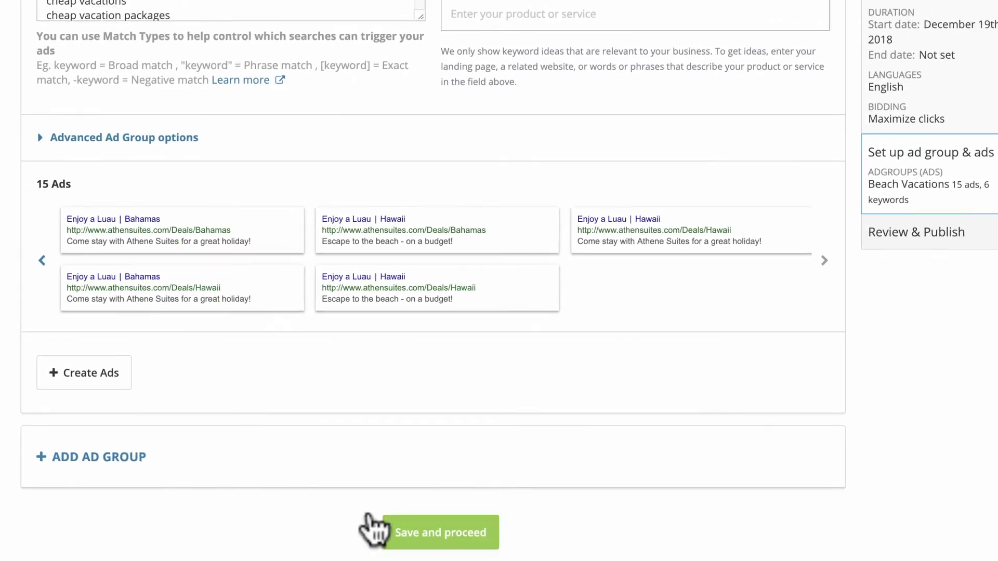
click(434, 512)
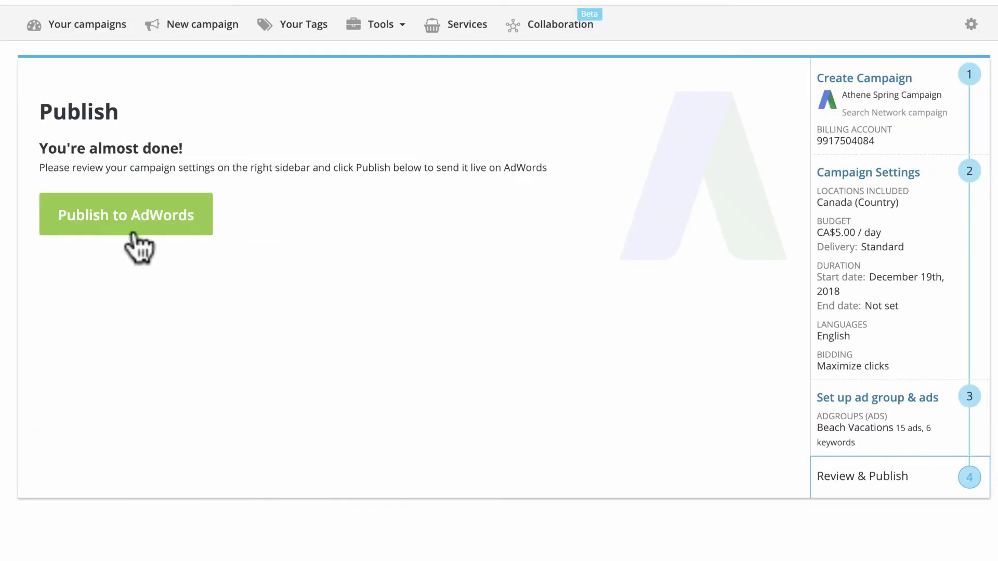
Publish Athene Spring Campaign to AdWords from the Review & Publish step
click(123, 213)
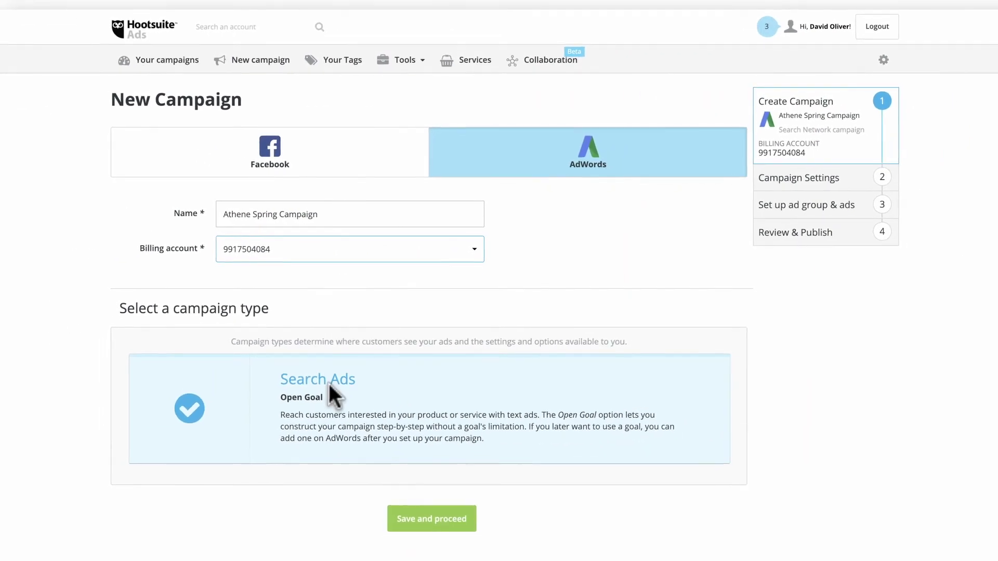
Search your campaigns for 'athe' and open Athene Spring Campaign 2
click(440, 530)
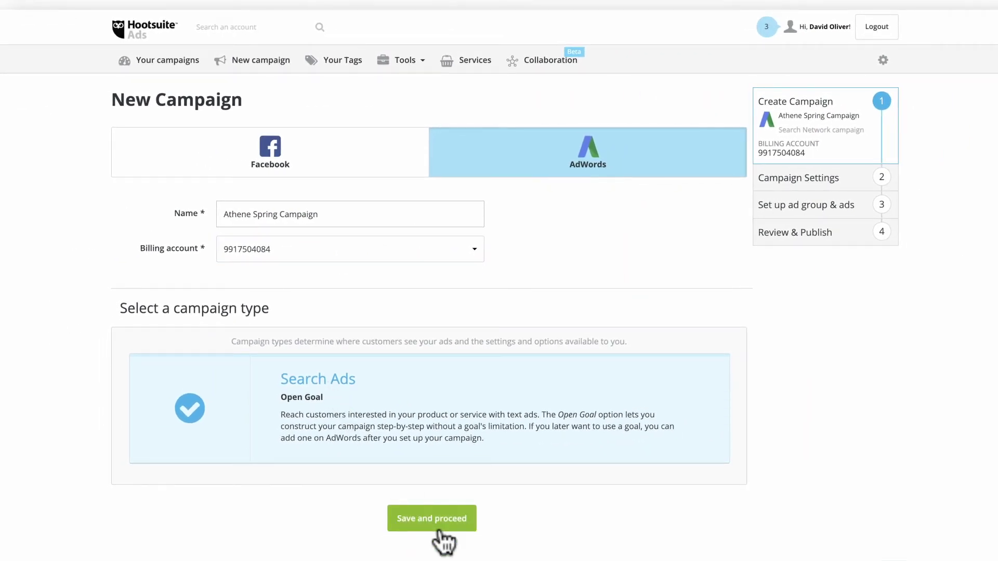
click(183, 59)
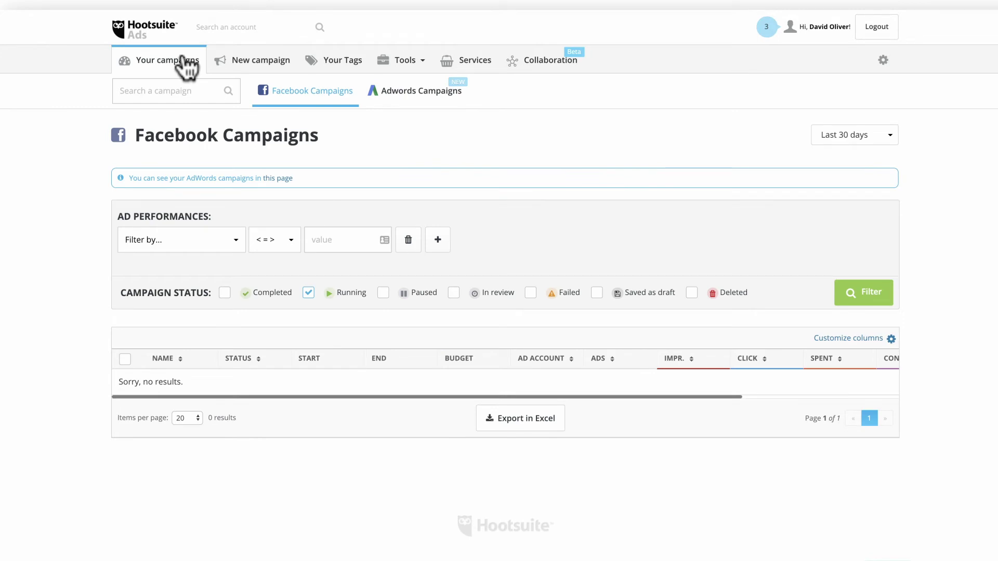
click(187, 91)
text(at)
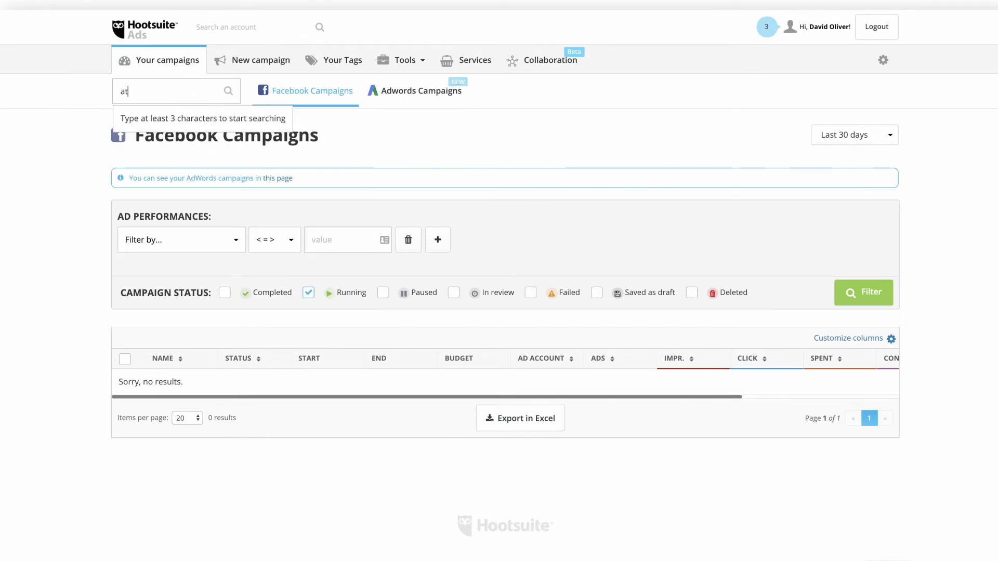
text(he)
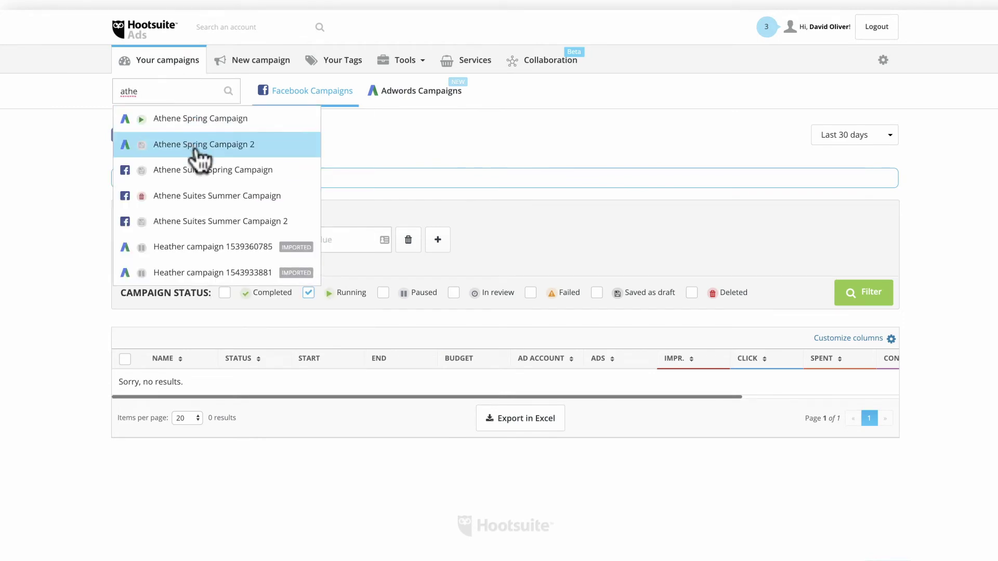
click(195, 149)
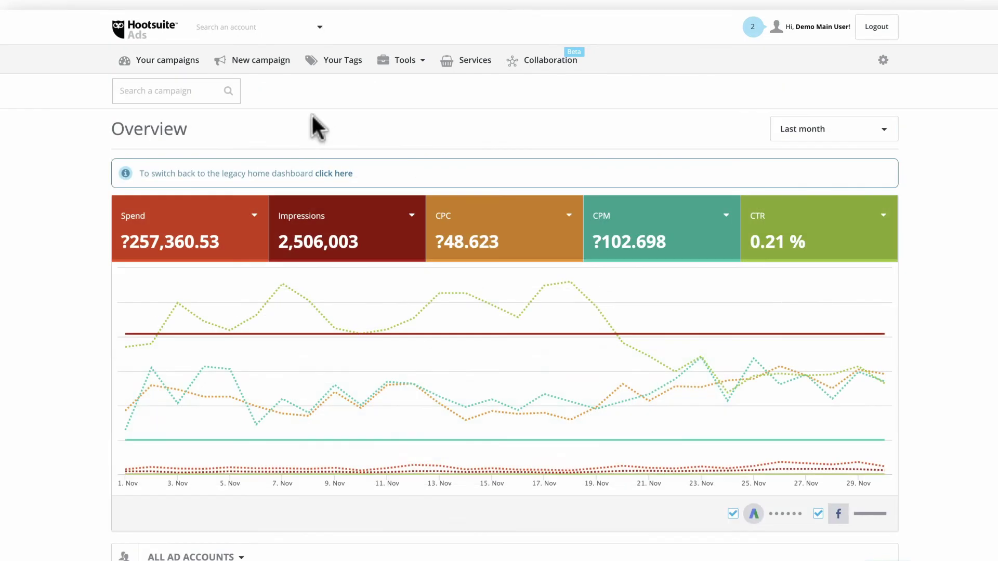
Open the Athene Suites Spring Campaign dashboard from the AdWords campaigns list
click(165, 66)
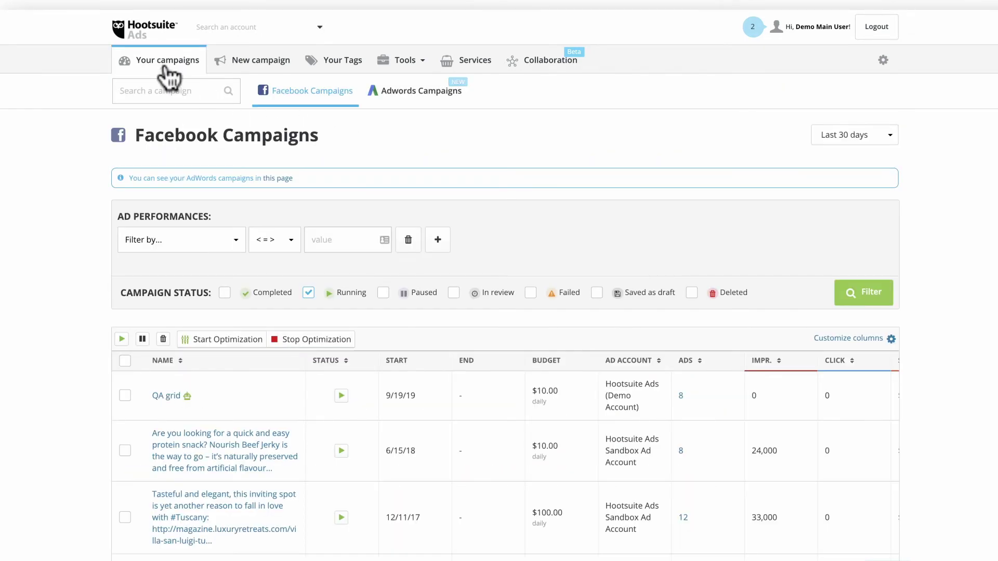
click(387, 94)
click(200, 308)
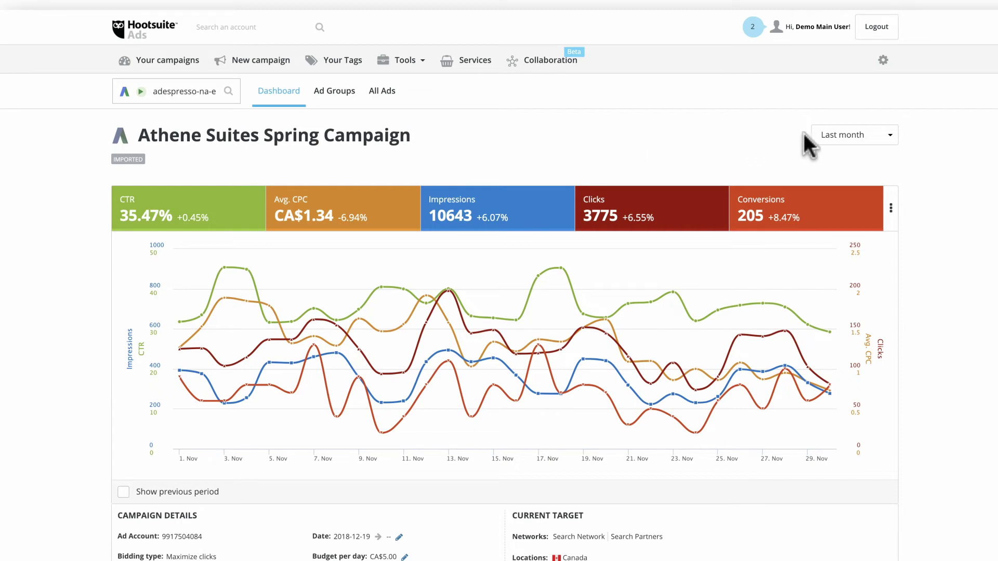
Set the reporting range to Last 3 months with Monthly chart granularity
click(839, 136)
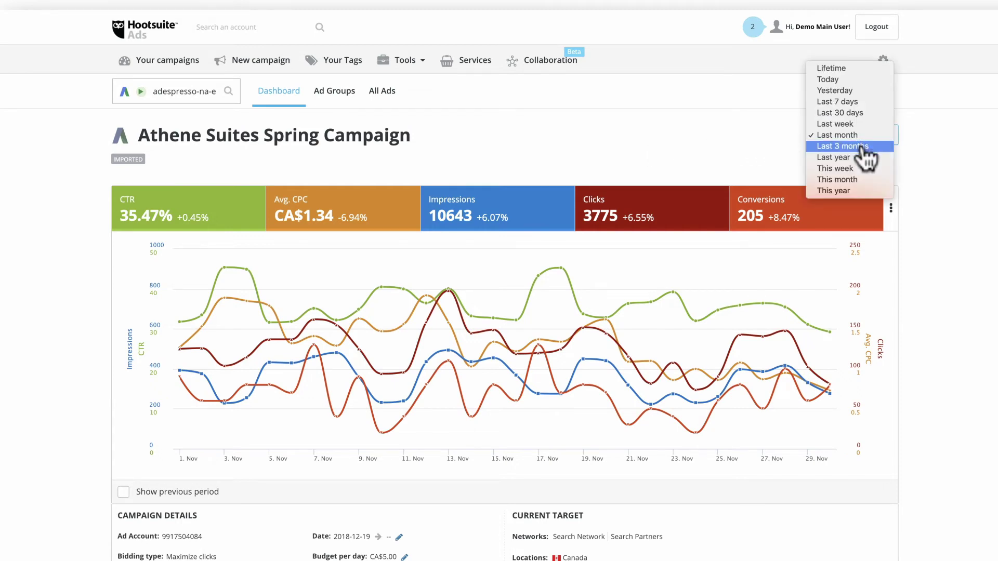
click(862, 147)
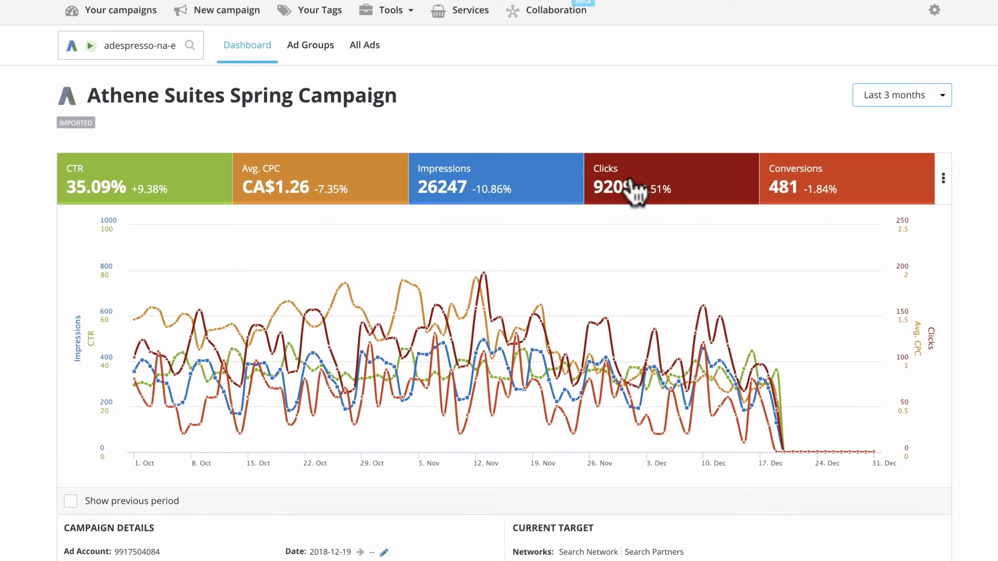
click(944, 180)
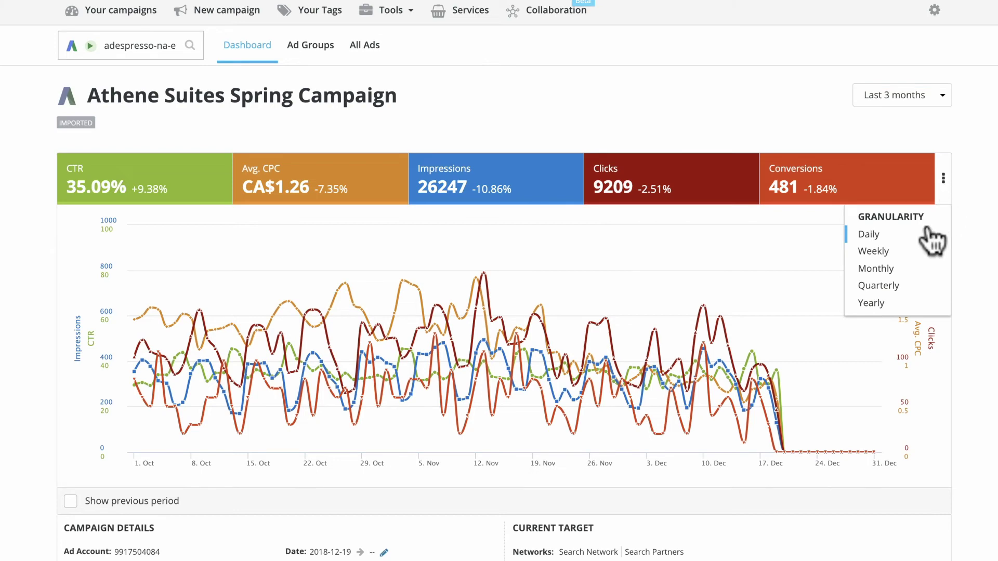
click(901, 265)
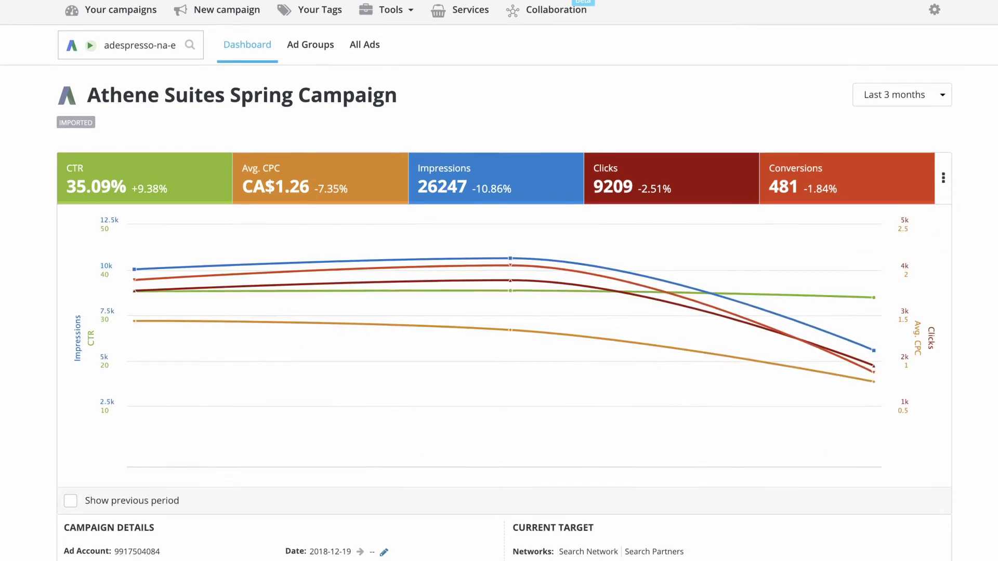
scroll(571, 208, down, 8)
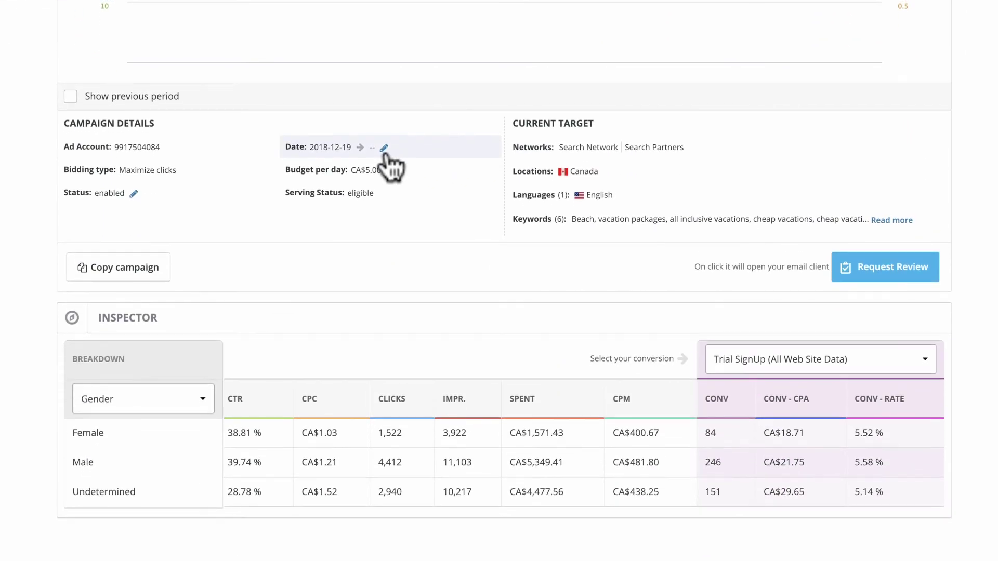
Check the status and date editors unchanged, then switch the Inspector breakdown from Gender to Keyword
click(133, 193)
click(179, 122)
click(146, 148)
click(384, 148)
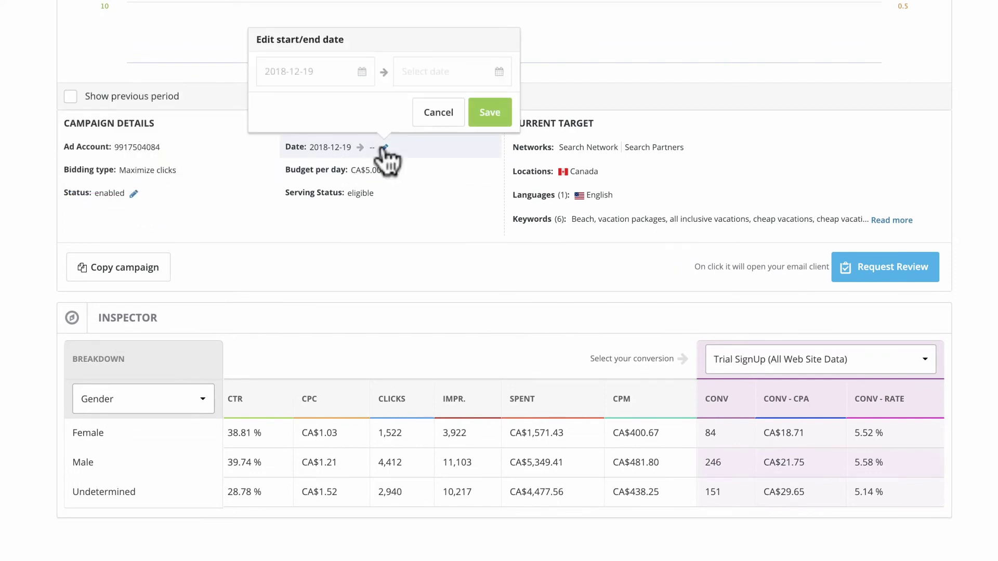
click(385, 148)
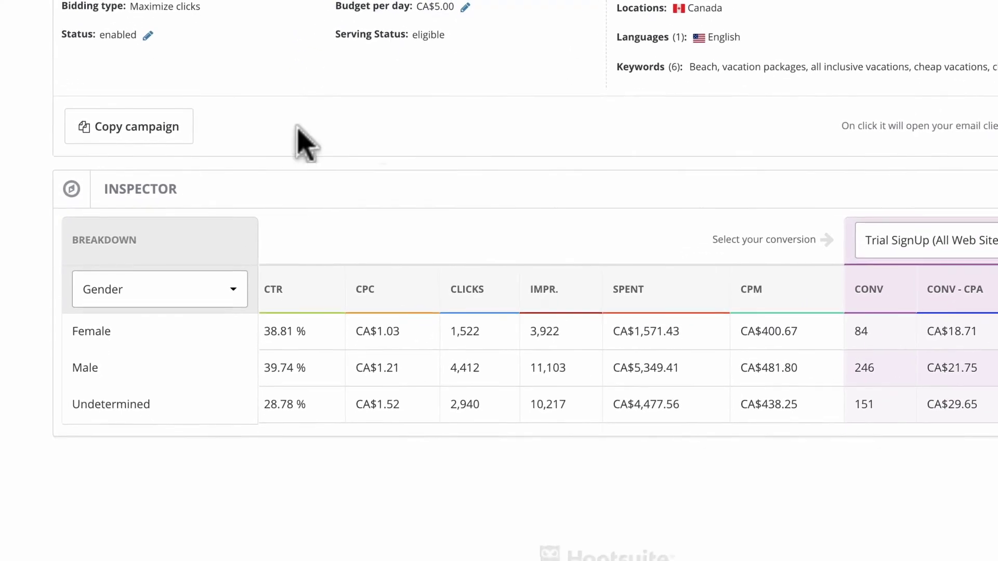
click(191, 290)
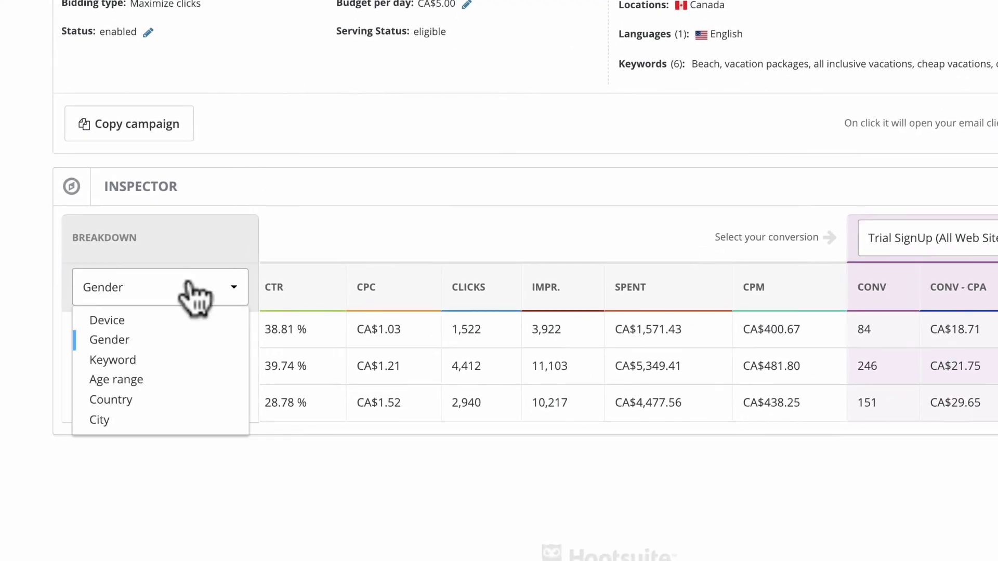
click(213, 364)
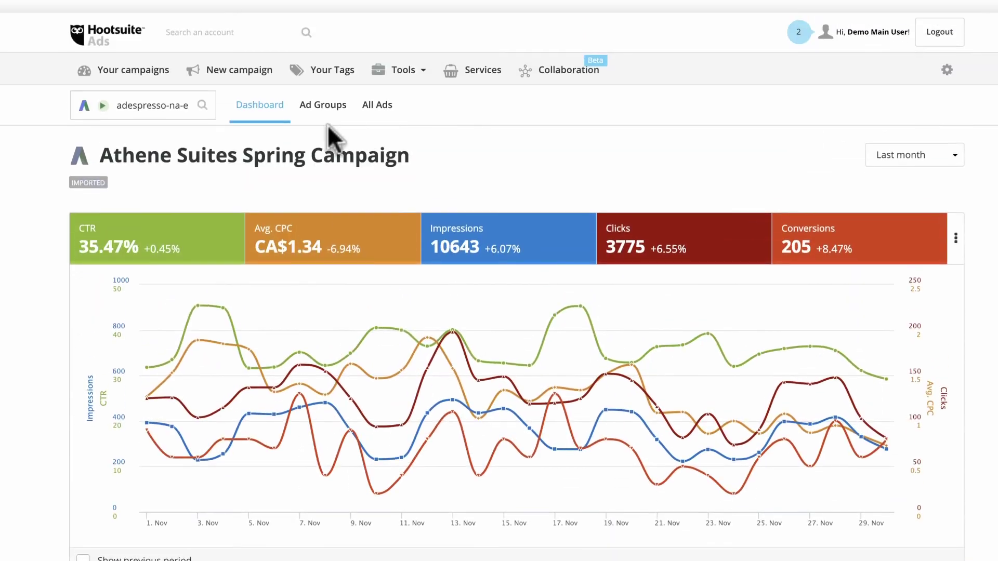
Review the ad groups and all ads, checking the first ad's status options without changing them
click(321, 108)
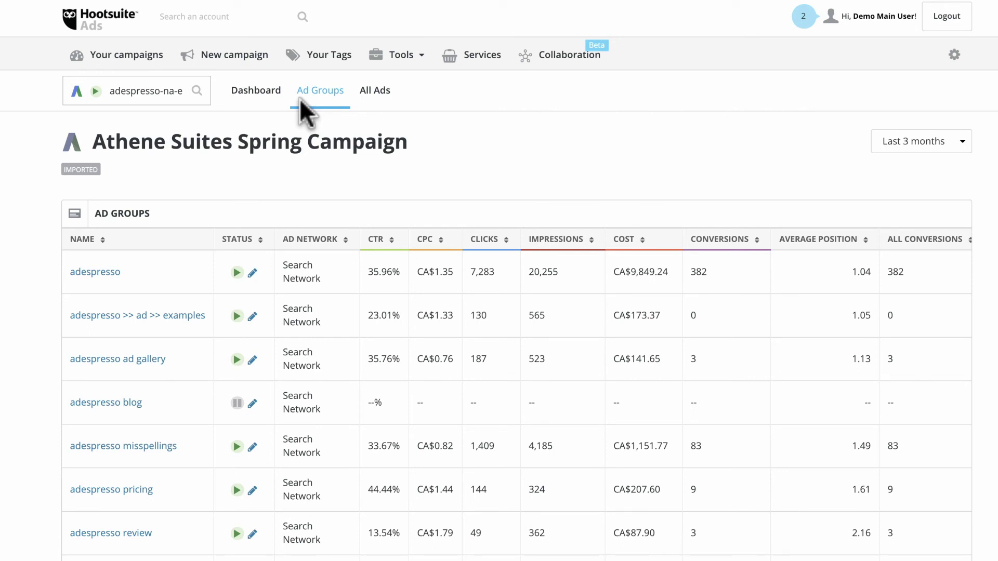
click(374, 92)
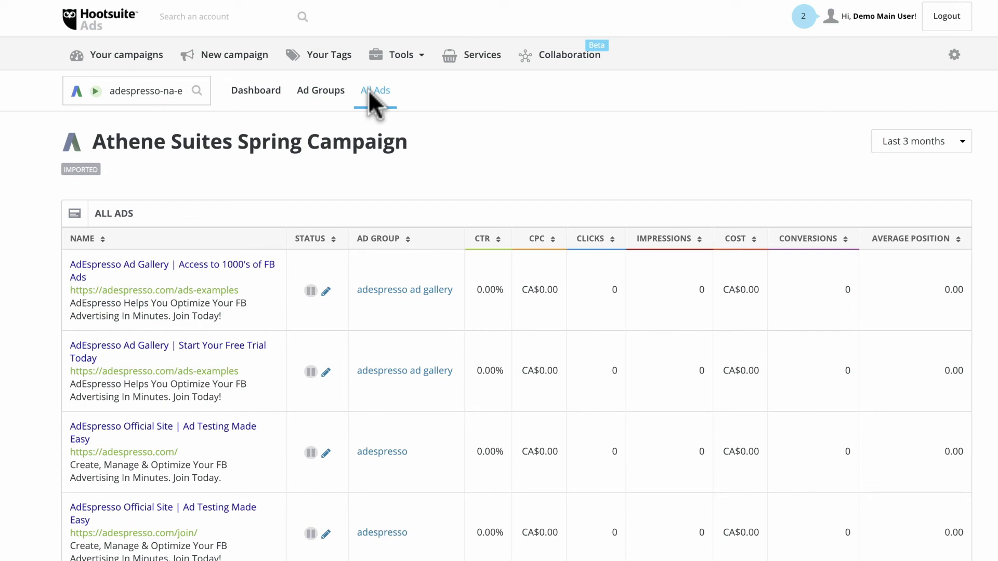
click(326, 291)
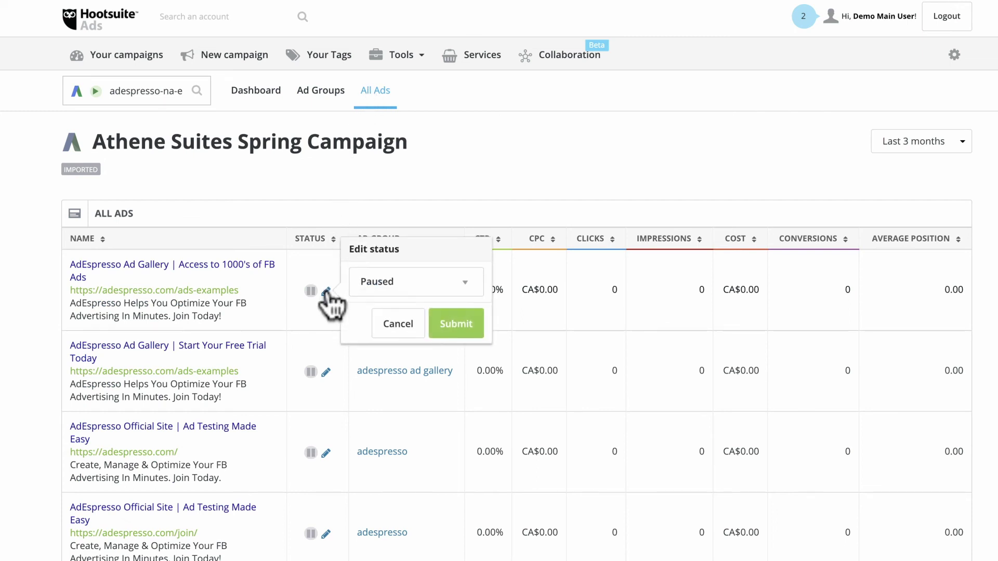
click(441, 284)
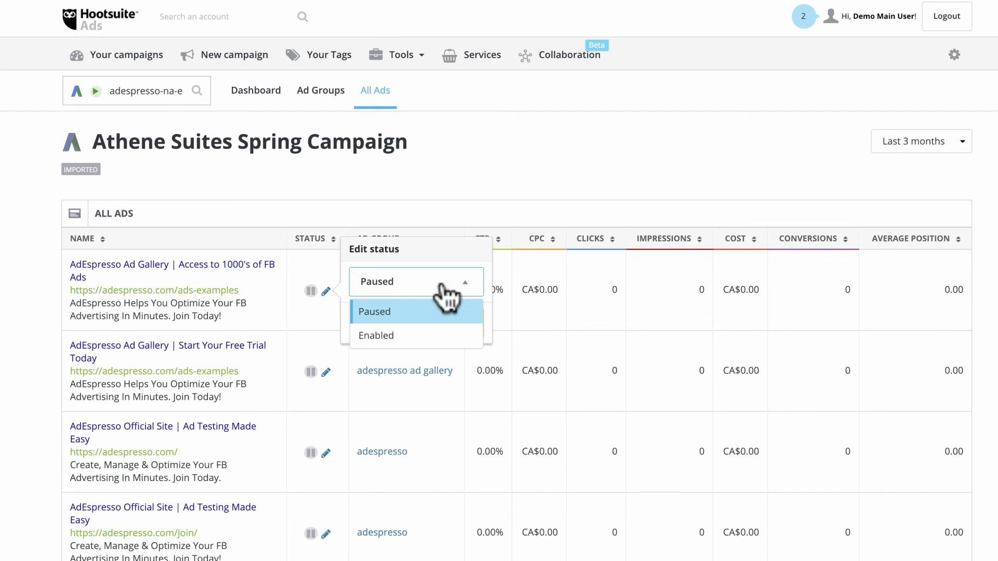
click(440, 283)
click(413, 323)
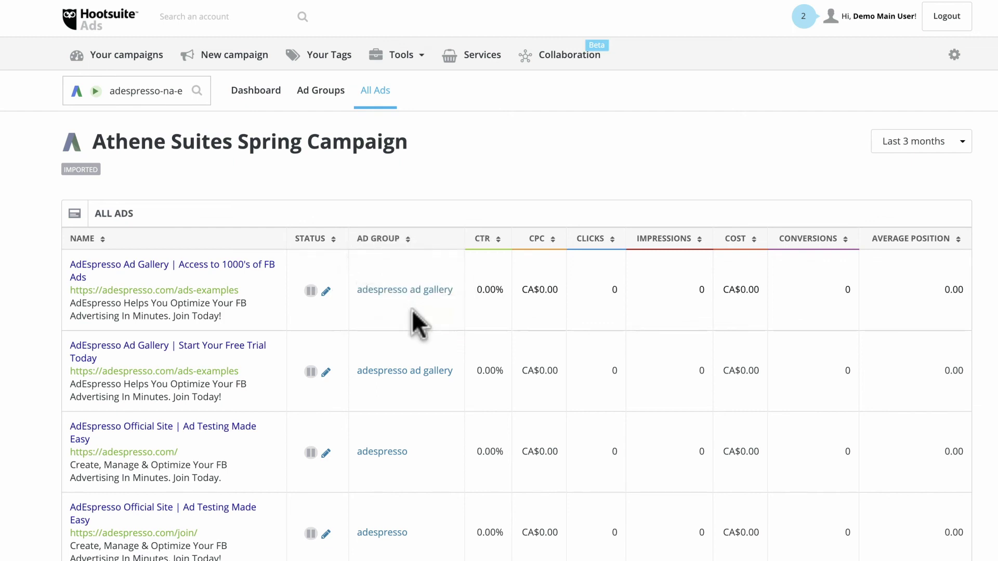
Return to the AdWords Campaigns list and scroll through all 10 campaigns
click(125, 56)
click(382, 102)
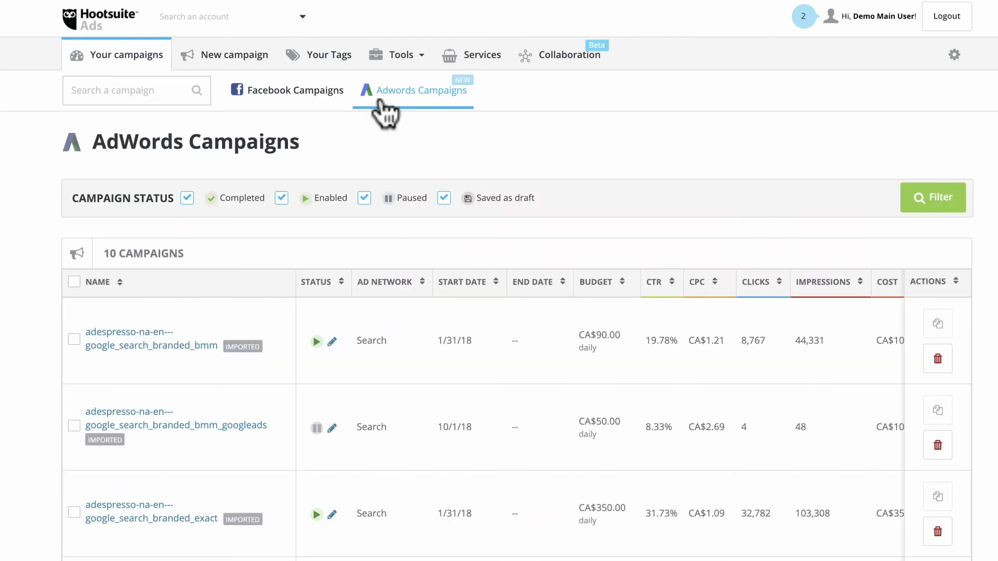
scroll(382, 151, down, 3)
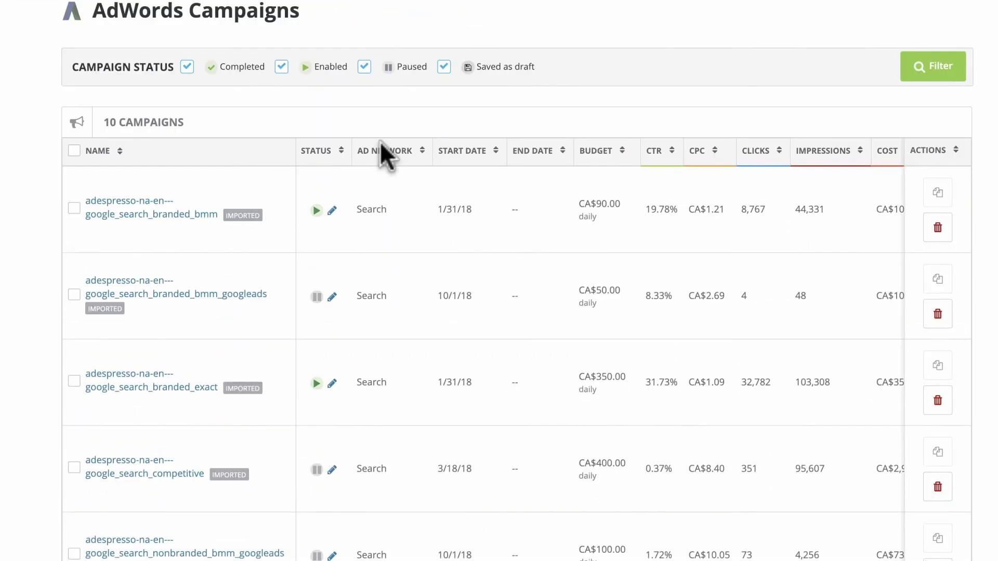